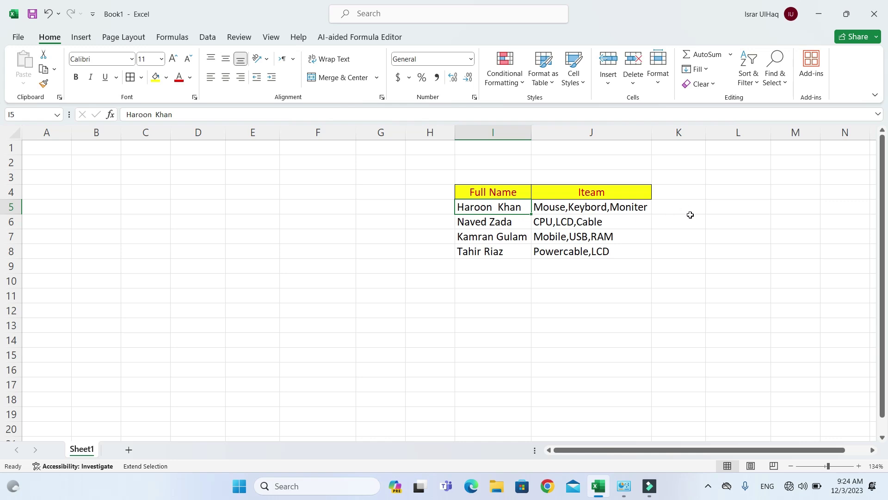
Step: Select the four comma-separated item lists in J5:J8
left_click(633, 211)
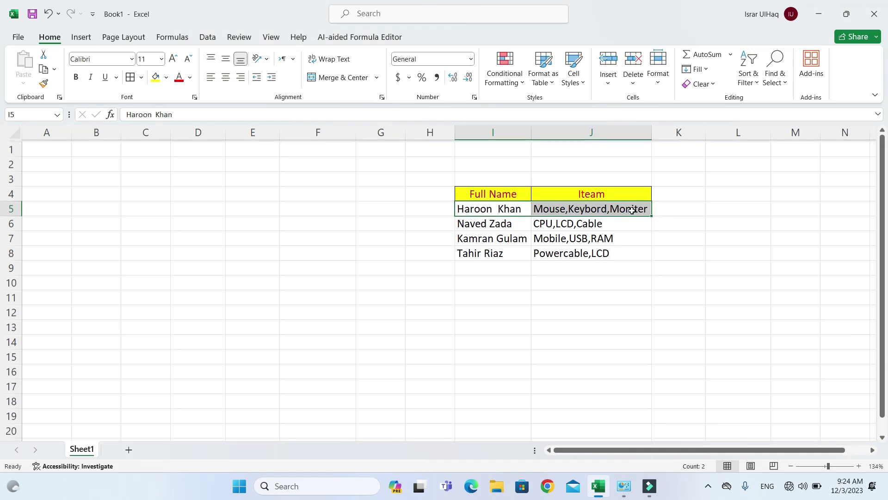
left_click(622, 252)
left_click_drag(619, 208, 610, 267)
left_click(577, 295)
left_click_drag(588, 207, 587, 253)
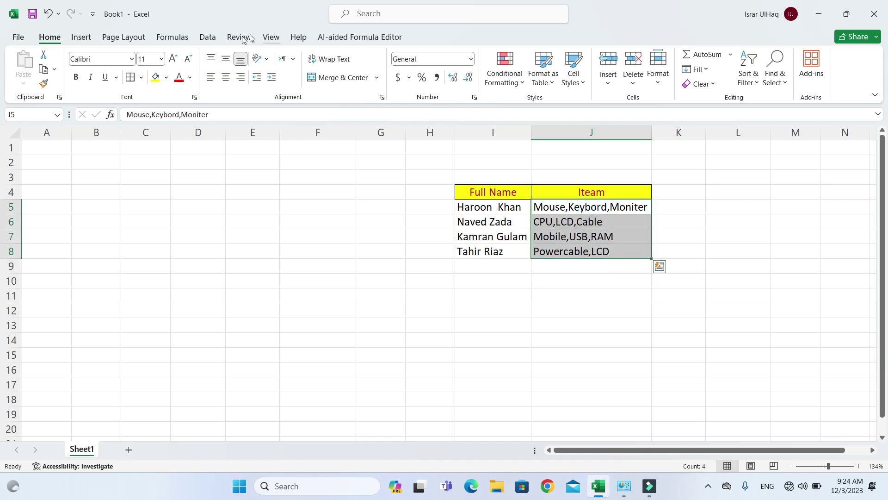
Step: Launch the Convert Text to Columns Wizard from the Data tab
left_click(207, 37)
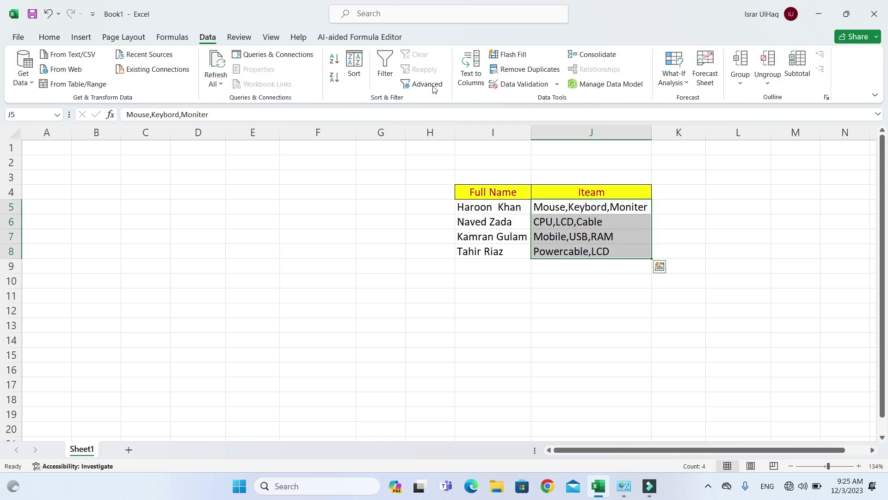
left_click(479, 90)
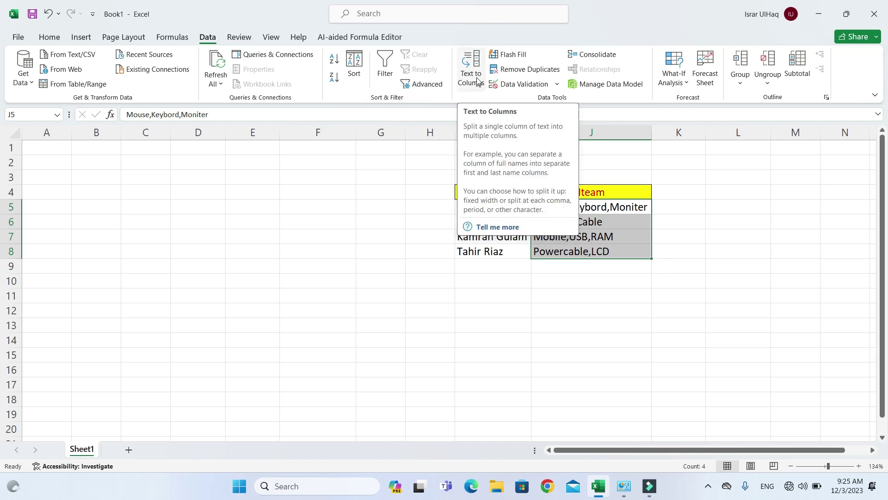
left_click(478, 81)
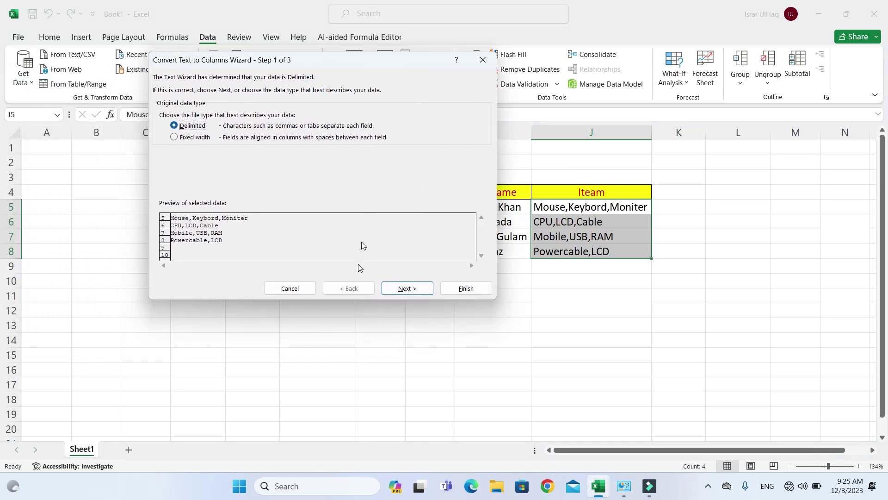
Step: Split J5:J8 as delimited text on commas so the items spread into columns J–L
left_click(403, 288)
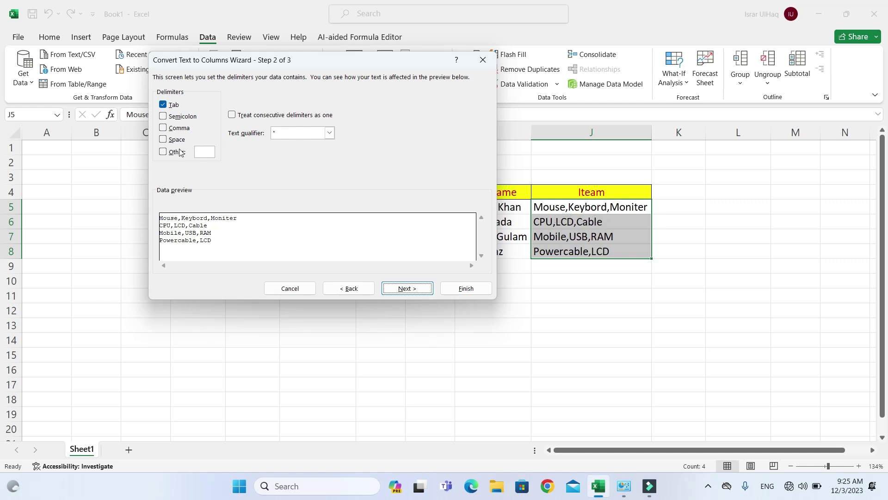
left_click(163, 128)
left_click(406, 288)
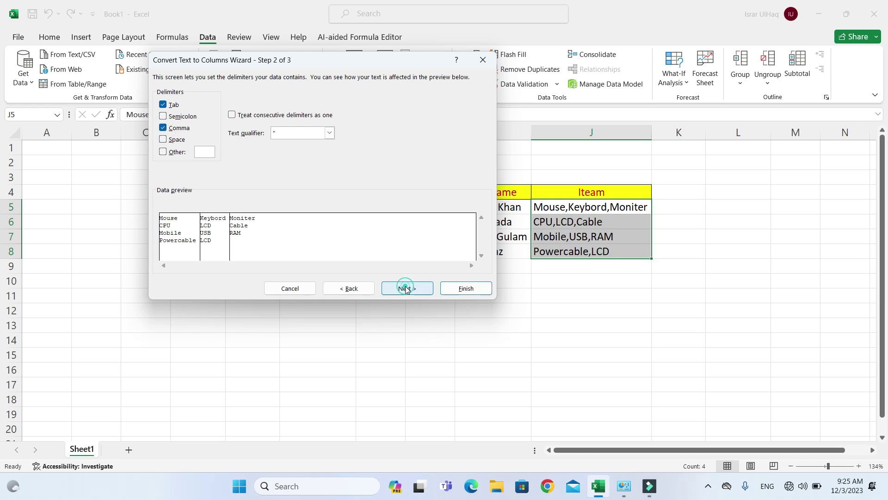
left_click(456, 289)
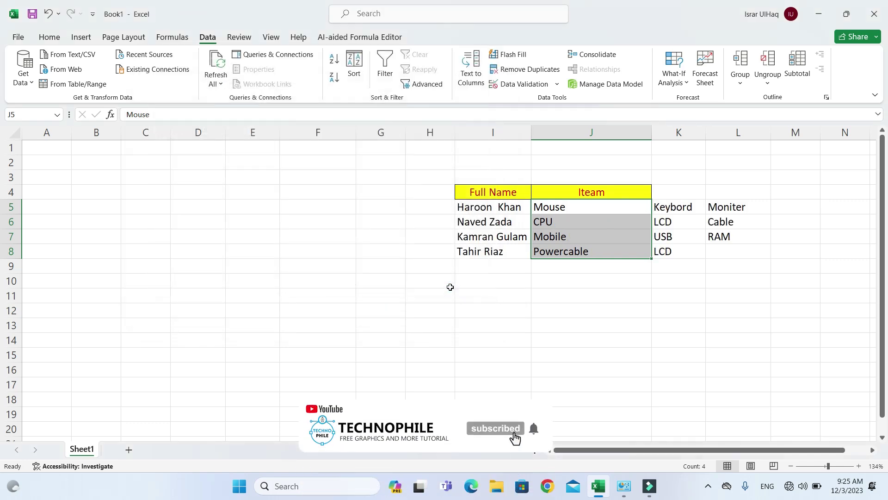
left_click(599, 208)
Step: Copy the I4:L8 table and bring up Paste Special with H11 as the destination
left_click(671, 208)
left_click(730, 211)
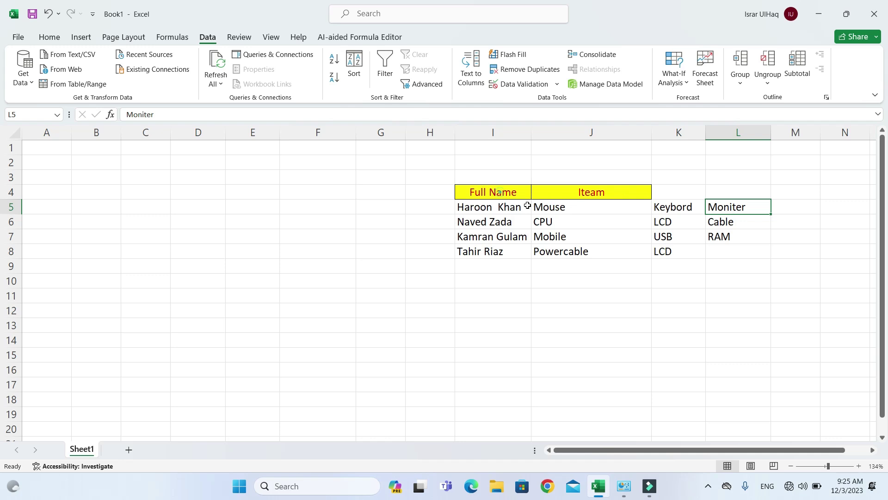
left_click_drag(499, 192, 710, 244)
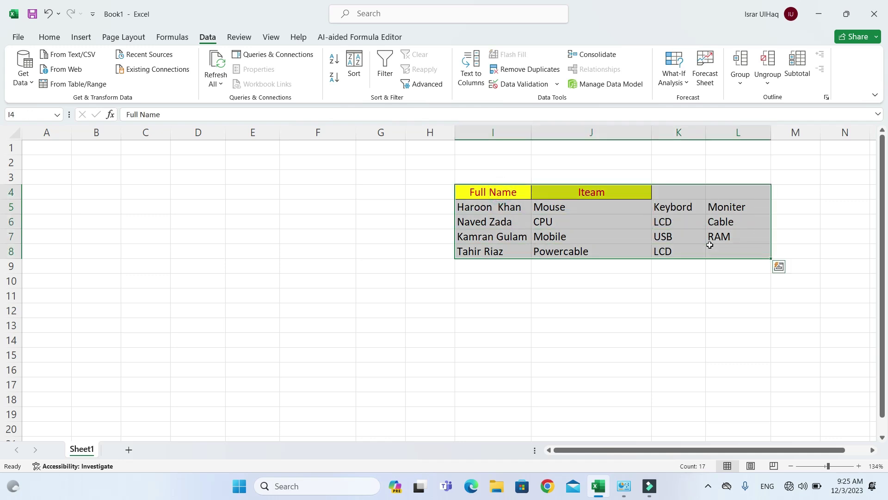
key("ctrl+c")
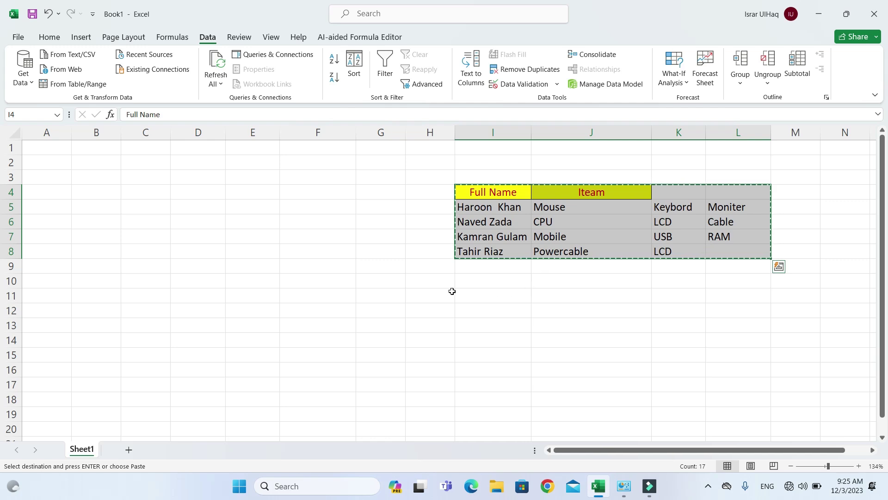
left_click(447, 291)
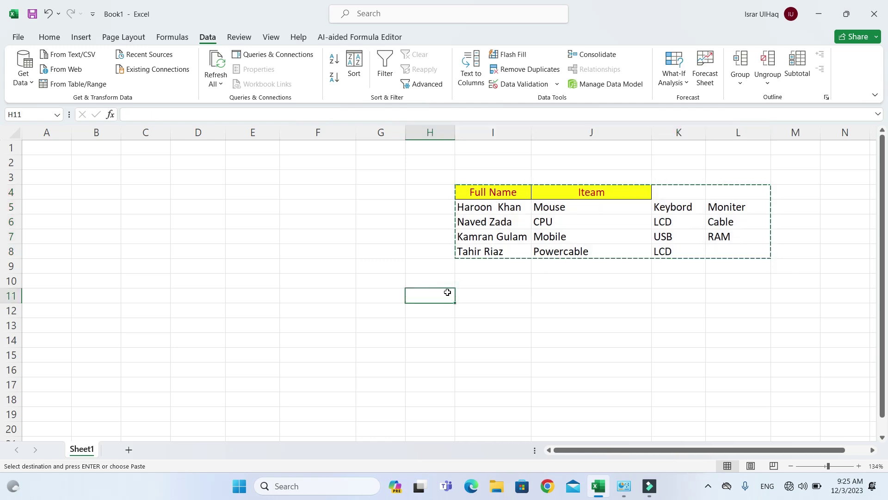
key("ctrl+alt+v")
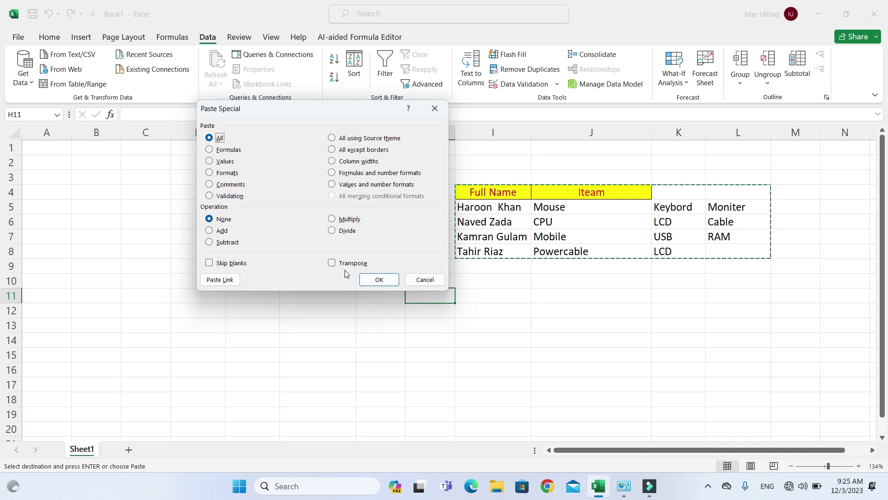
Step: Paste the copied table transposed at H11 and check the swapped labels
left_click(336, 263)
left_click(374, 281)
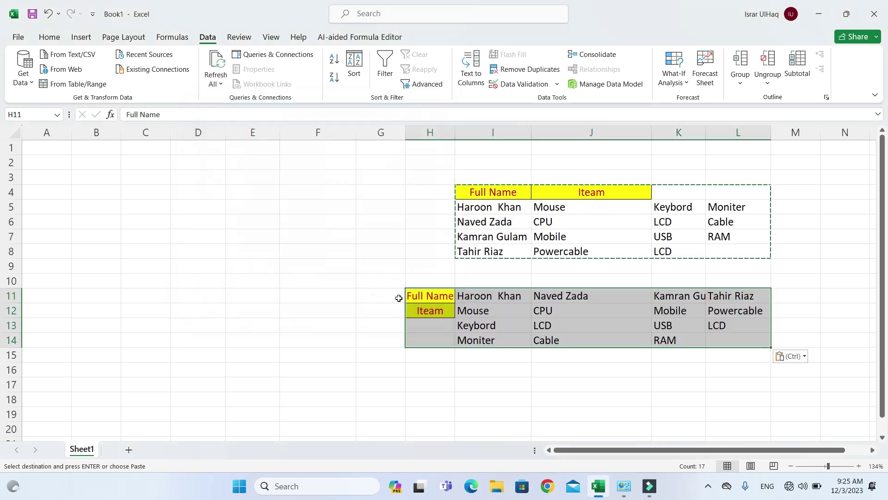
left_click(460, 366)
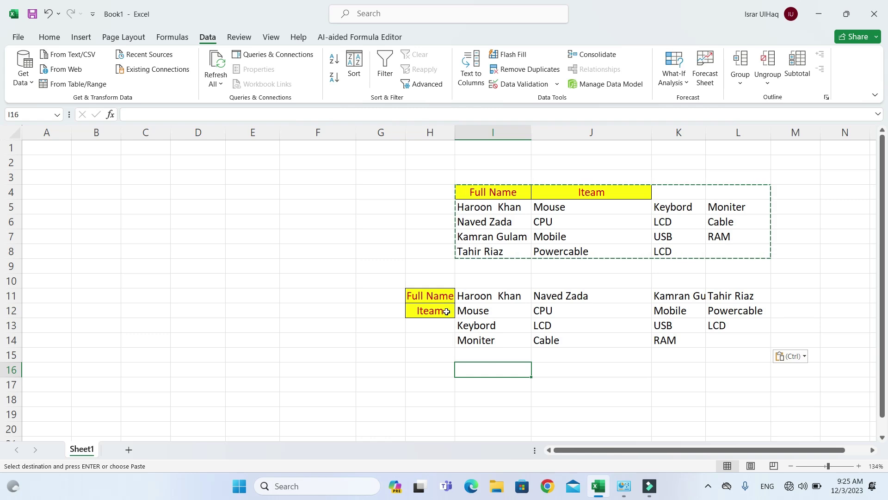
left_click(439, 298)
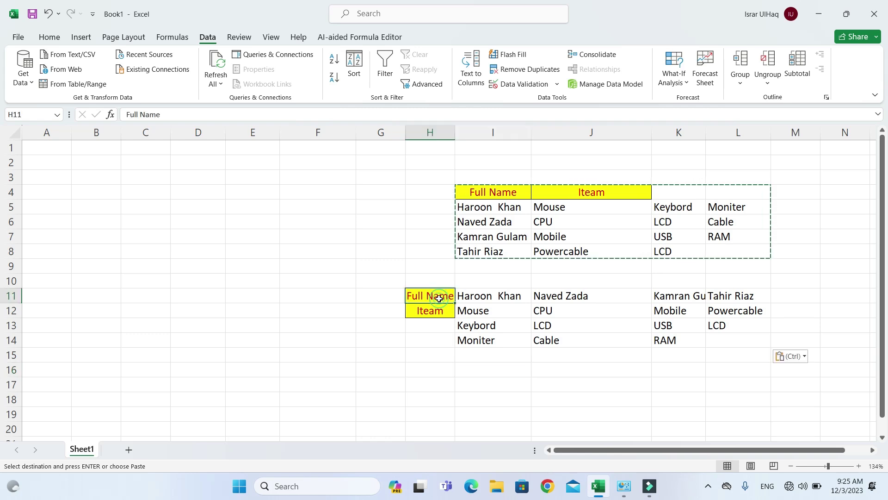
left_click(500, 297)
left_click(564, 294)
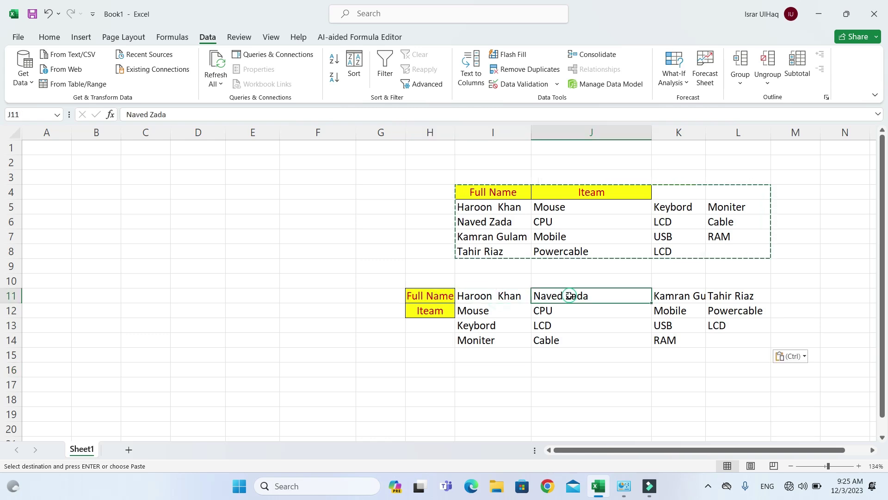
left_click(673, 298)
left_click(488, 311)
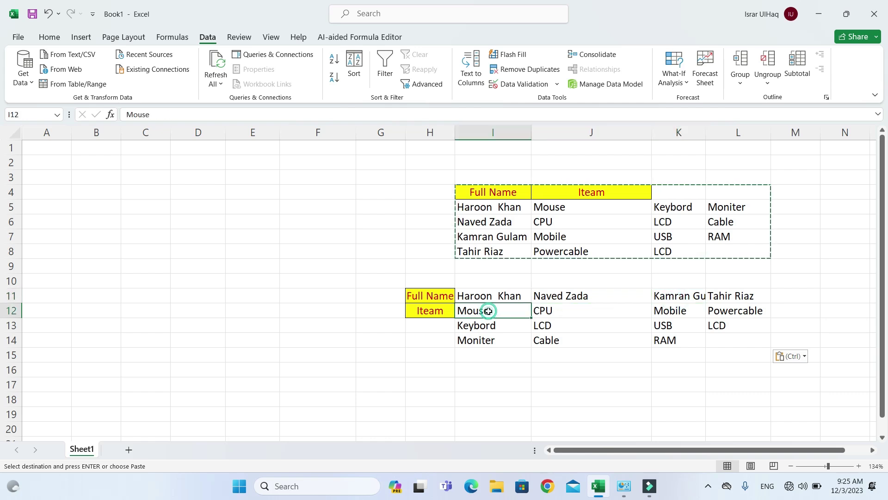
Step: Fill the Iteam label from H12 down through H14
left_click(442, 310)
left_click_drag(456, 319, 456, 346)
left_click(486, 313)
left_click(435, 312)
left_click(512, 314)
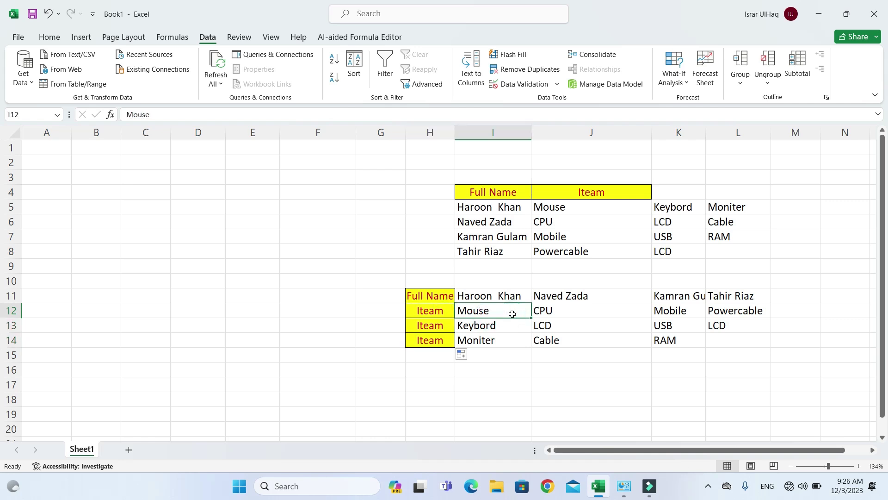
Step: Extend the Iteam header from J4 across K4:L4 and apply All Borders to I4:L8
left_click(592, 199)
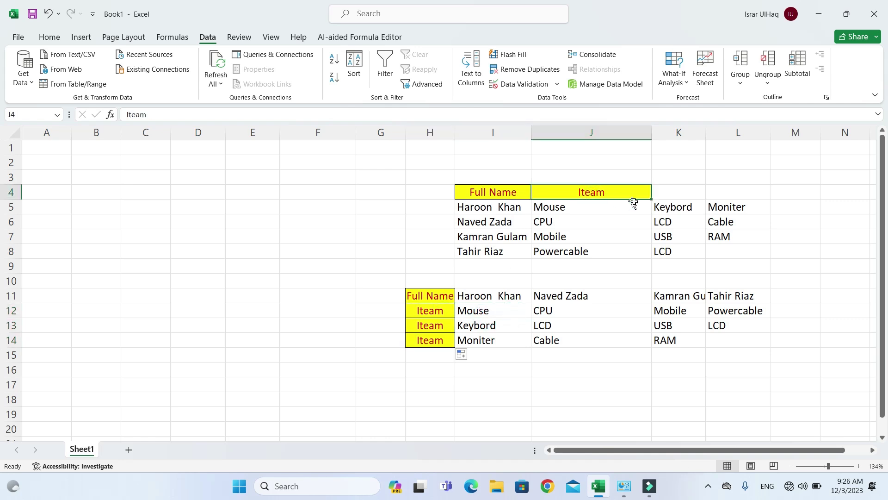
left_click_drag(652, 201, 763, 203)
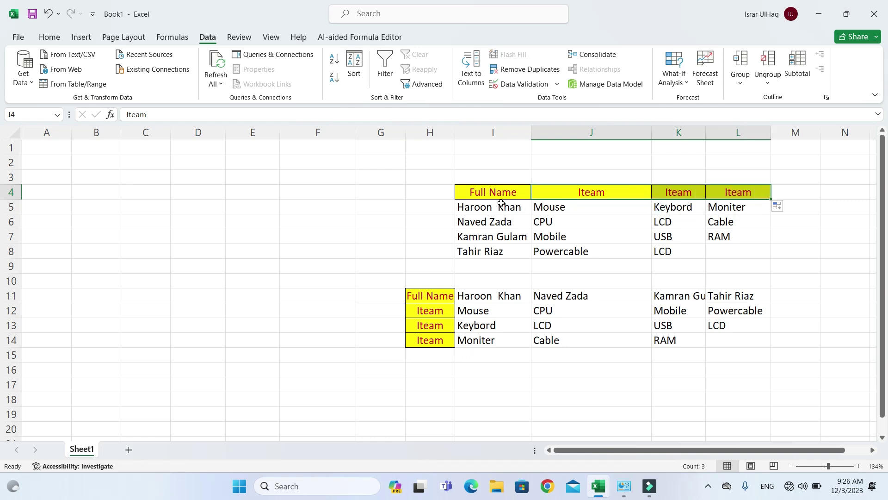
left_click_drag(497, 195, 721, 246)
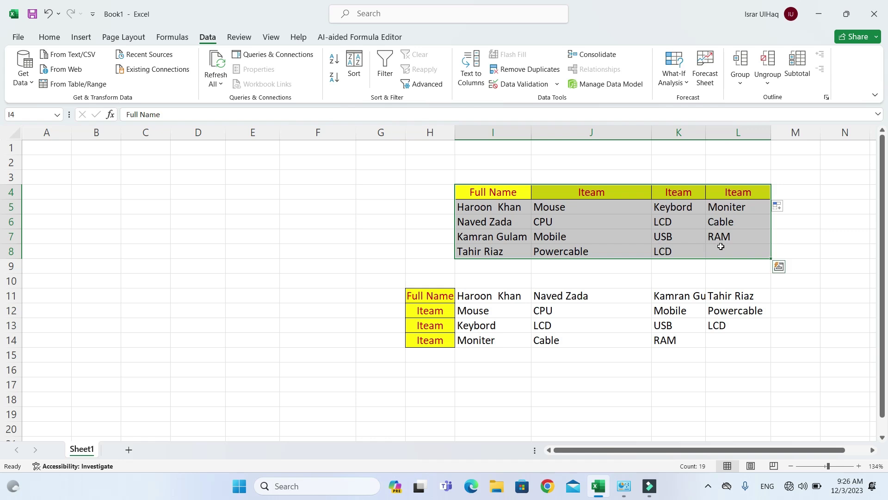
left_click(49, 37)
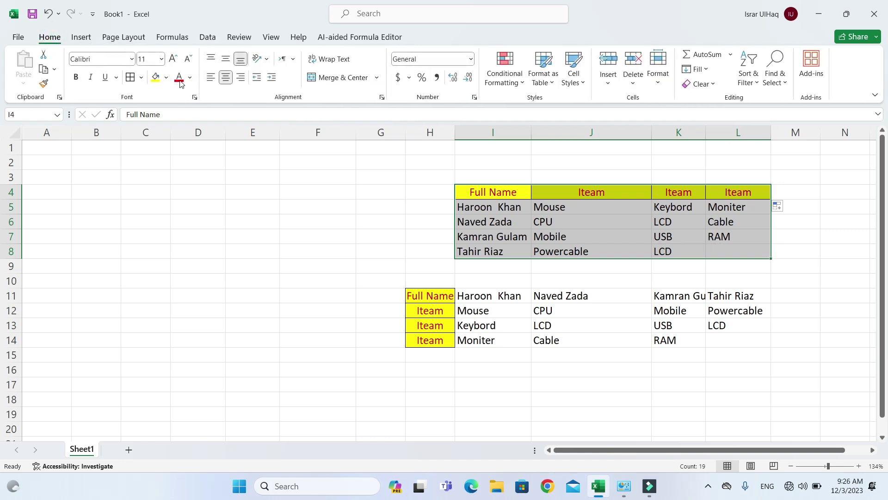
left_click(130, 77)
Step: Select the name rows D5:F13 of the First Name, Last Name, Full Name table
left_click(512, 229)
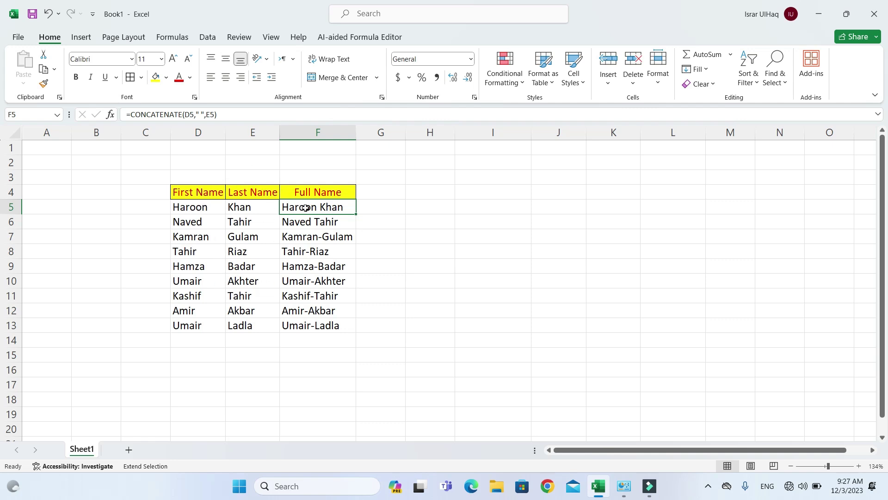
left_click_drag(219, 192, 209, 210)
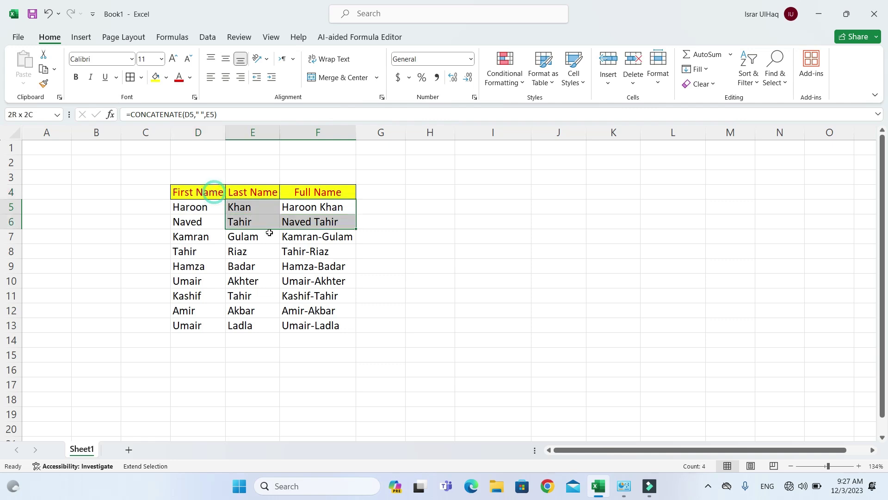
left_click(215, 323)
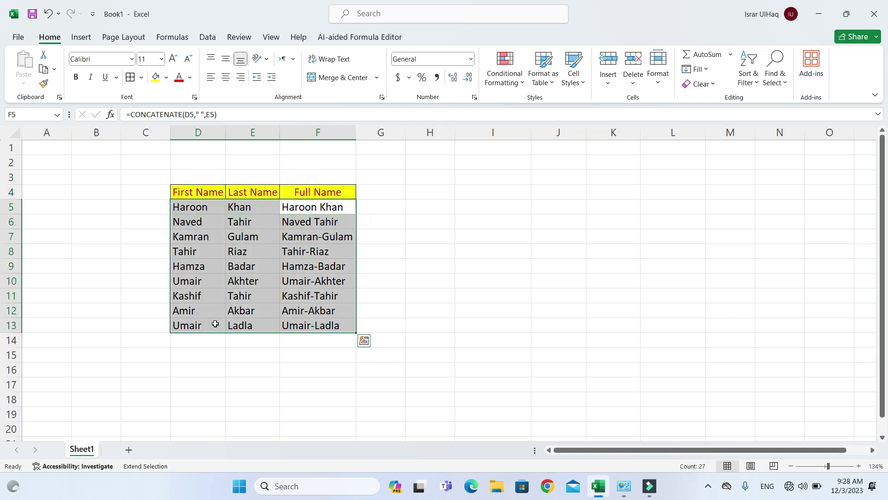
Step: Copy D5:F13 and paste it as a picture positioned in columns H–J
left_click(43, 71)
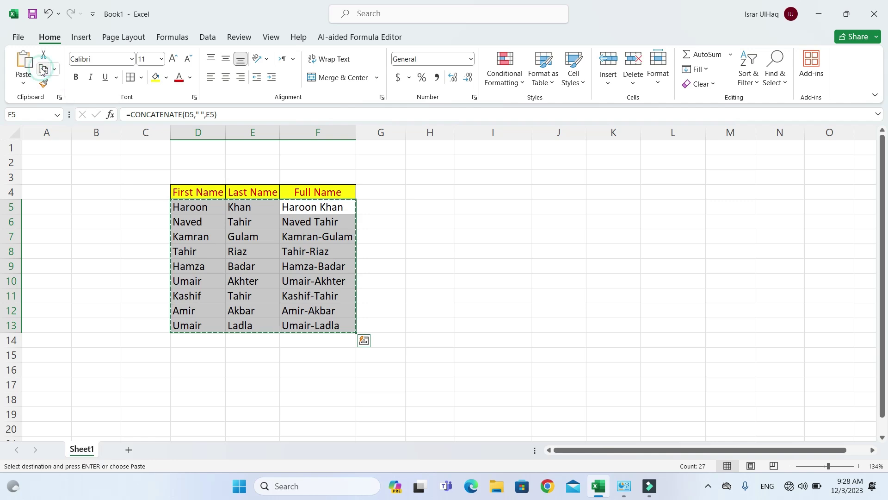
left_click(20, 86)
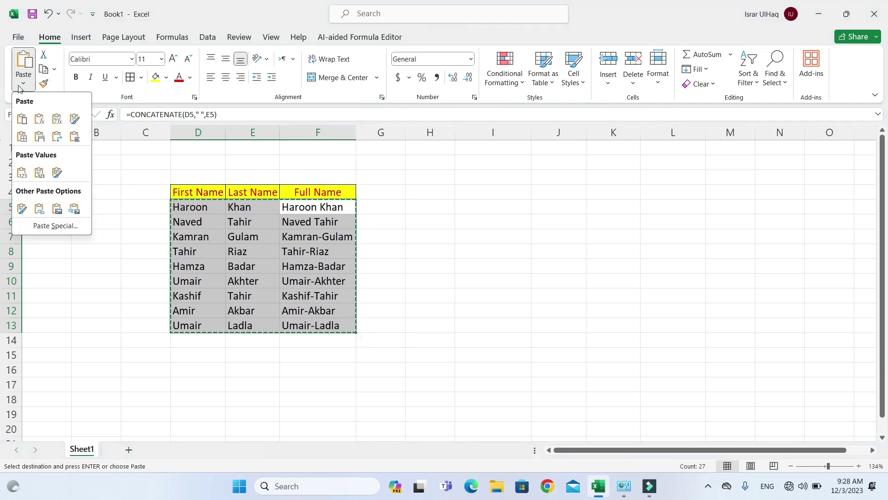
left_click(57, 210)
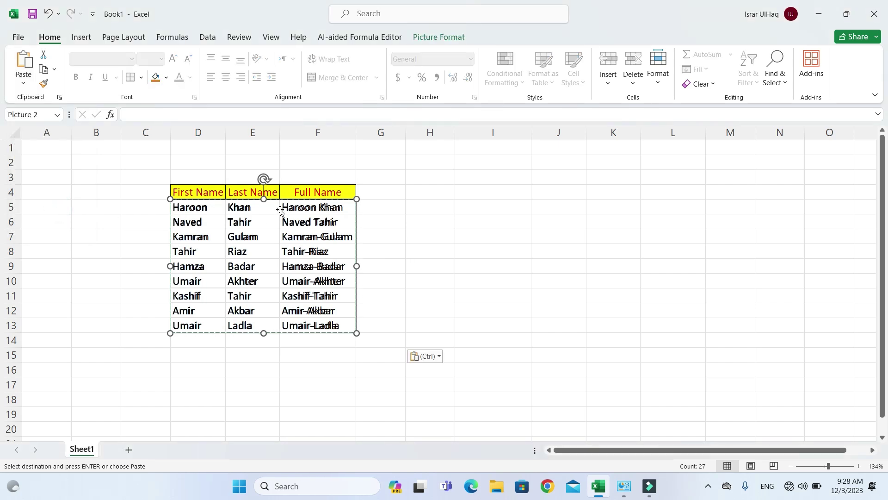
left_click_drag(288, 202, 534, 203)
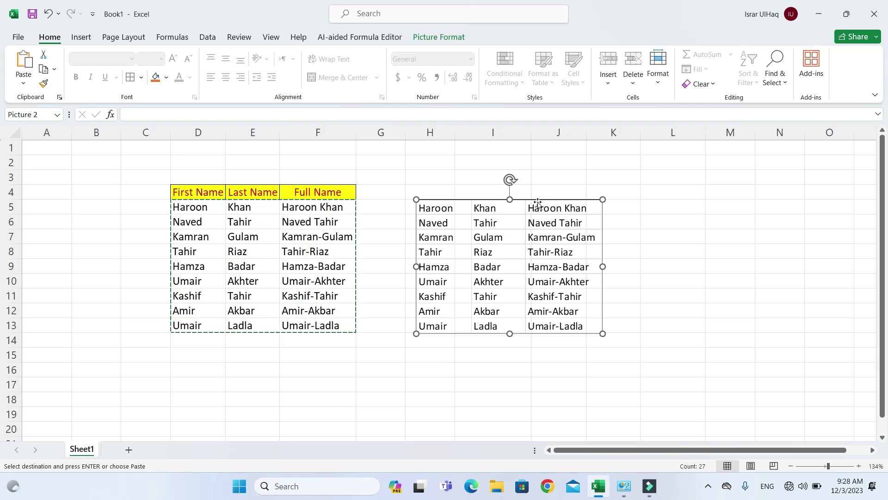
Step: Save the table picture to the Desktop as Picture1 PNG
right_click(537, 202)
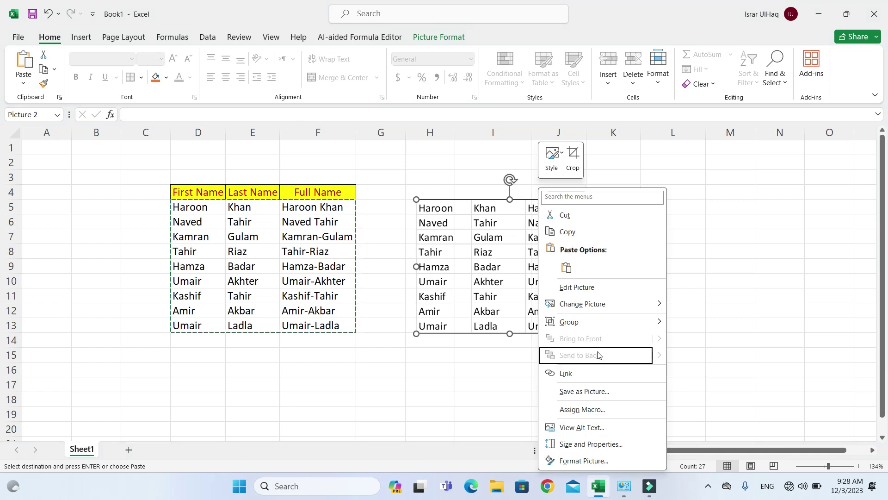
left_click(594, 399)
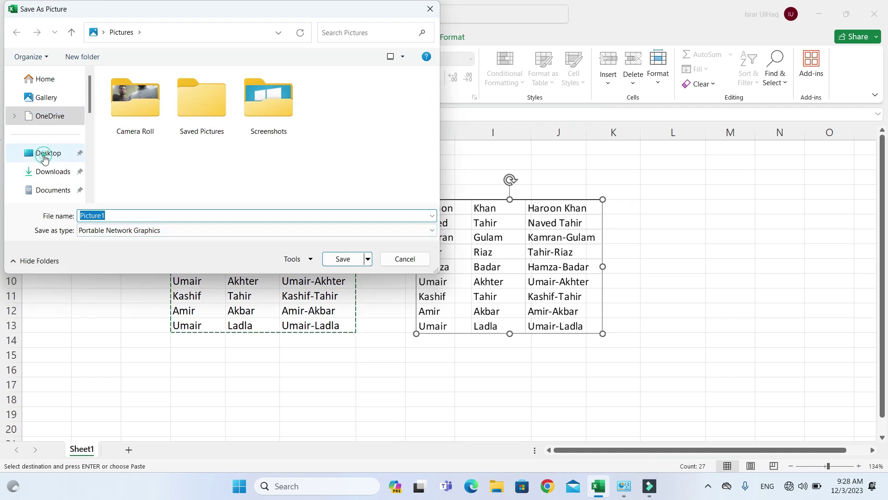
left_click(45, 153)
left_click(343, 259)
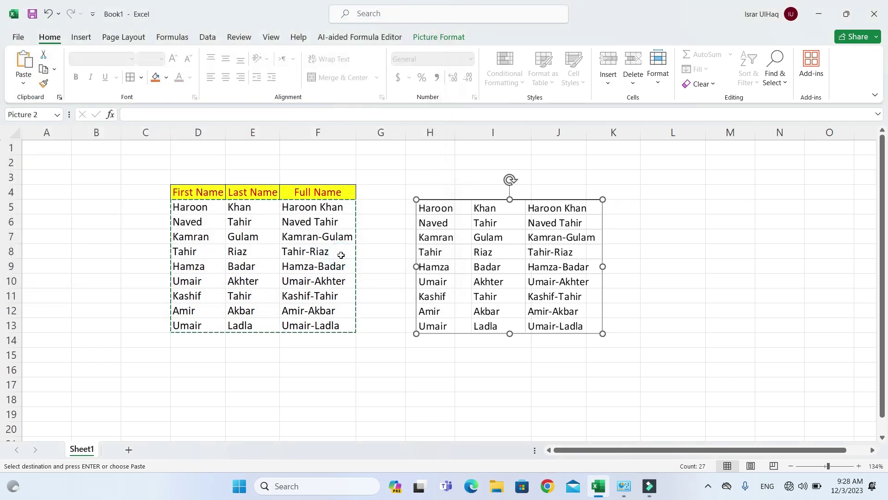
Step: Open the saved Picture1.png from the desktop in Photos, then close it
left_click(818, 14)
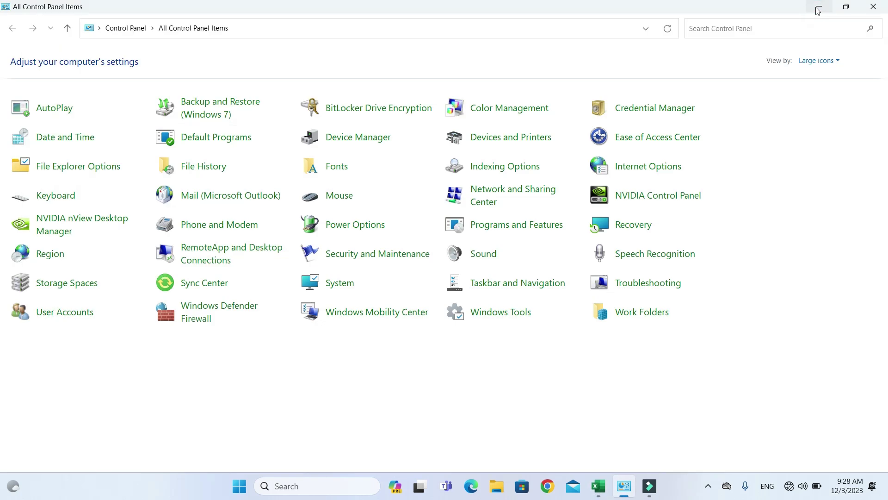
left_click(816, 11)
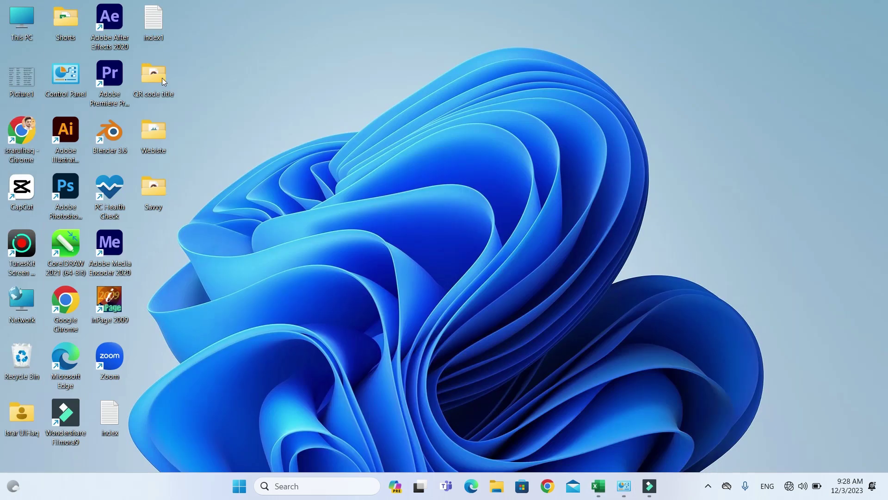
double_click(20, 87)
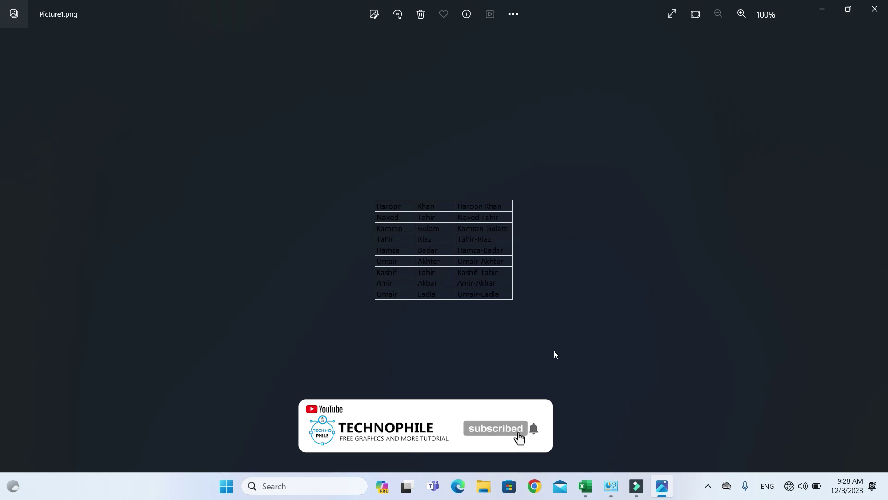
key("alt+F4")
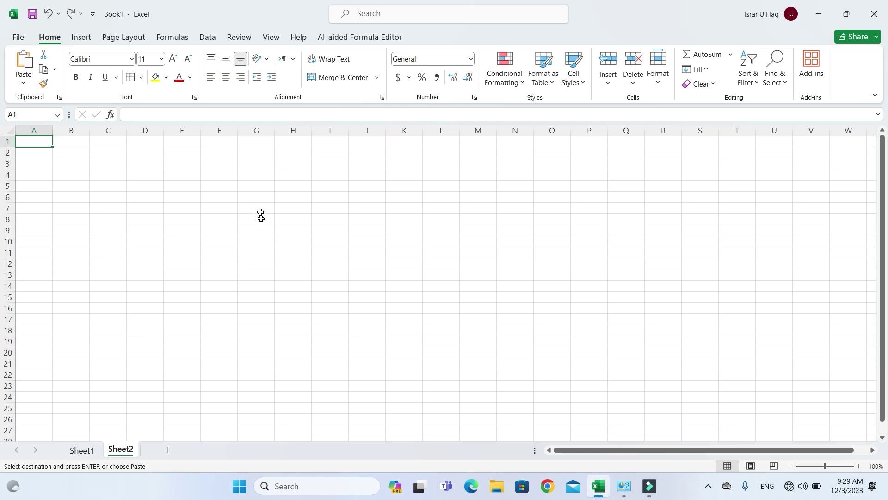
Step: Enter 1 and 2 in G5:G6 and extend the series down to 18 in G22
left_click(258, 184)
type("1")
key("Return")
type("2")
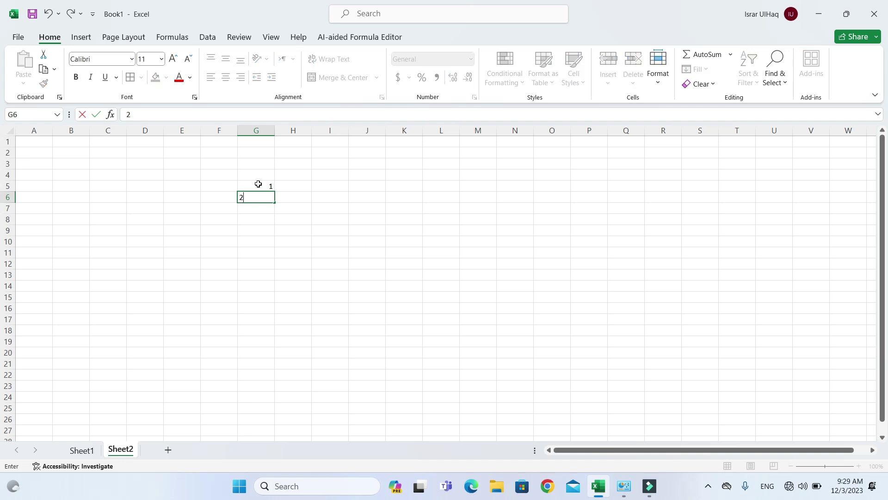
key("shift+Up")
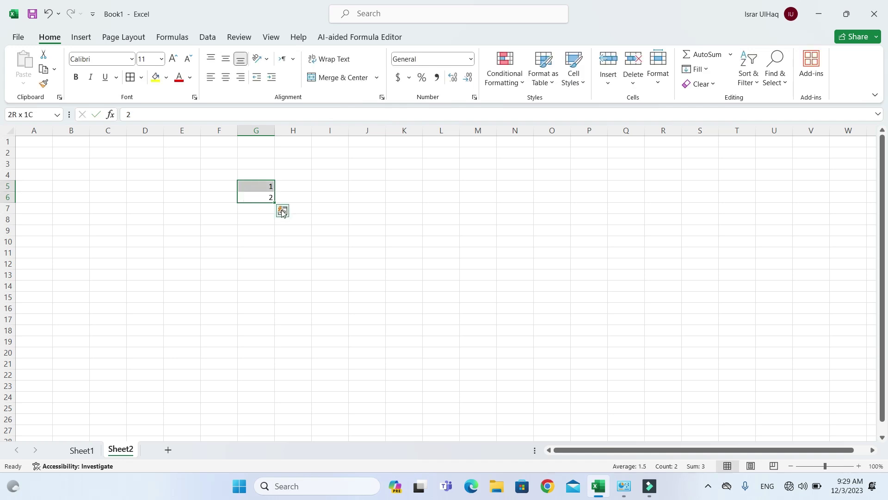
left_click_drag(274, 202, 278, 377)
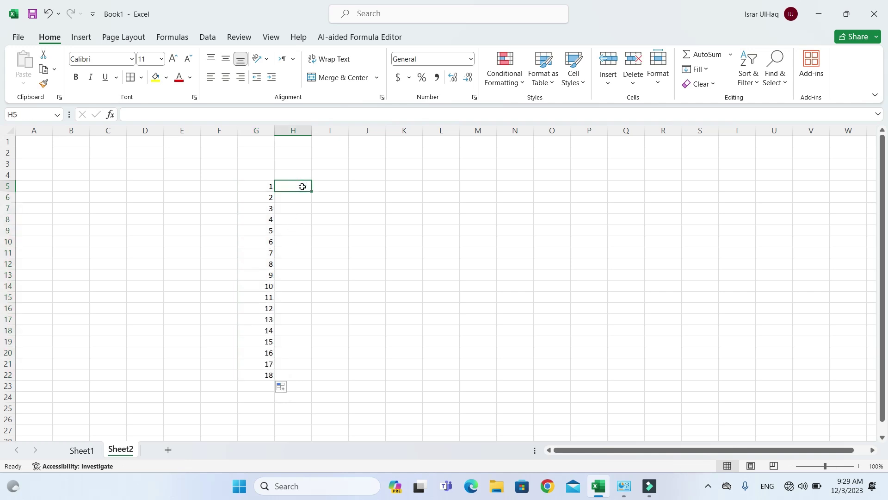
Step: Put 1 in H5 and copy it down column H to row 21
type("1")
left_click(301, 207)
left_click(300, 186)
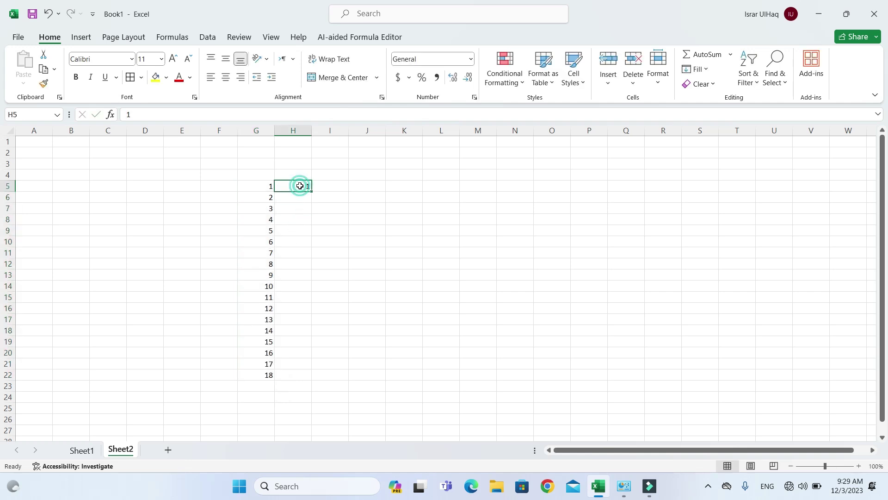
left_click_drag(311, 191, 317, 365)
Step: Enter 1 in I5 and fill a counting series 1–28 down to I32
left_click(340, 188)
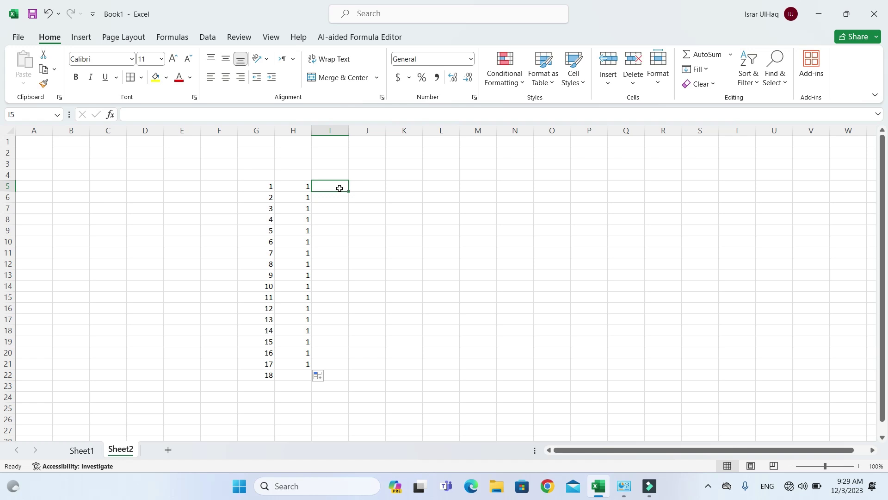
type("1")
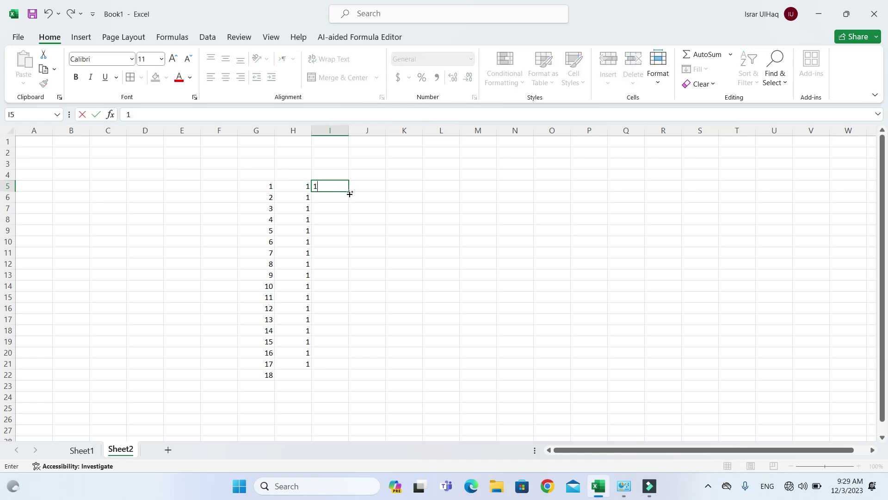
left_click_drag(350, 193, 387, 444)
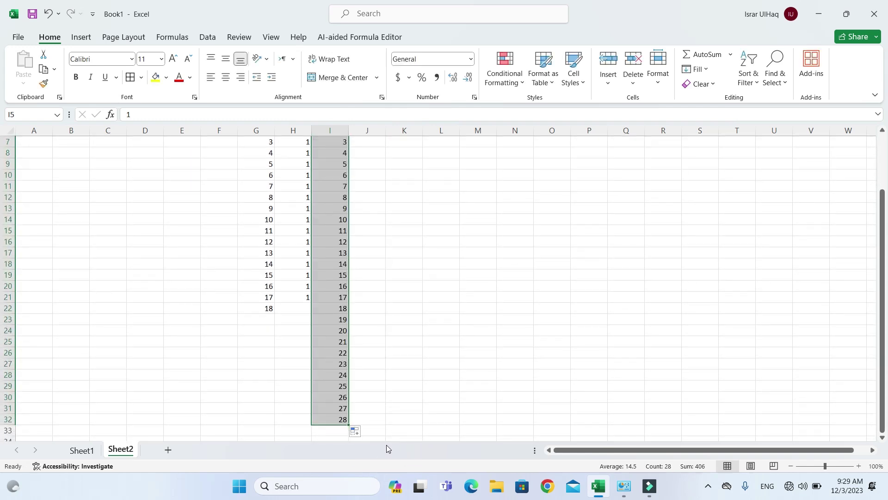
left_click_drag(885, 250, 884, 238)
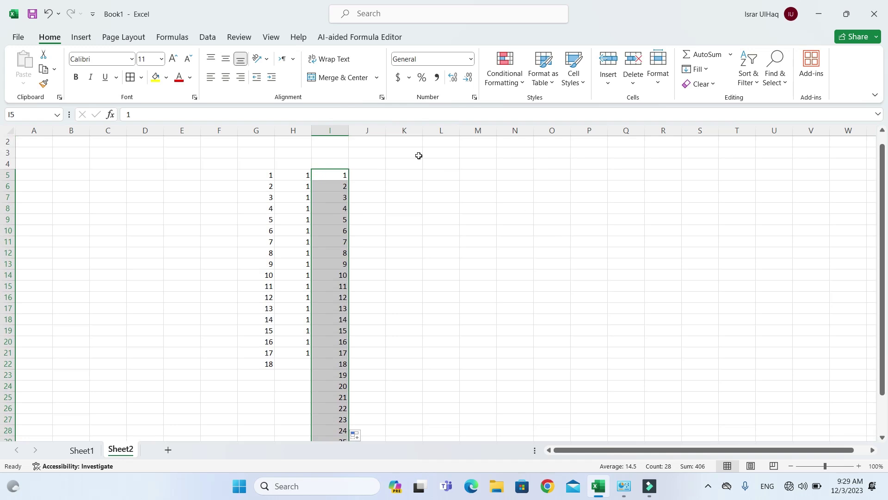
left_click(370, 181)
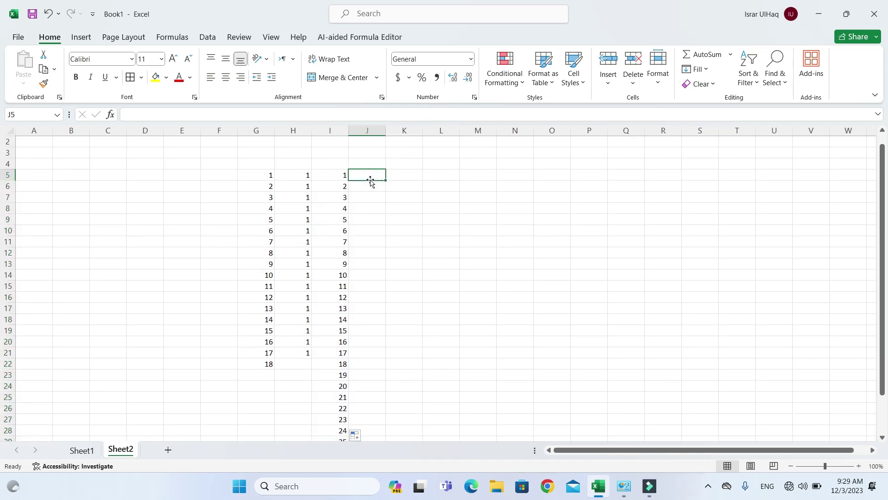
Step: Fill a column series from 1 in J5 with step 1 and stop value 50
type("1")
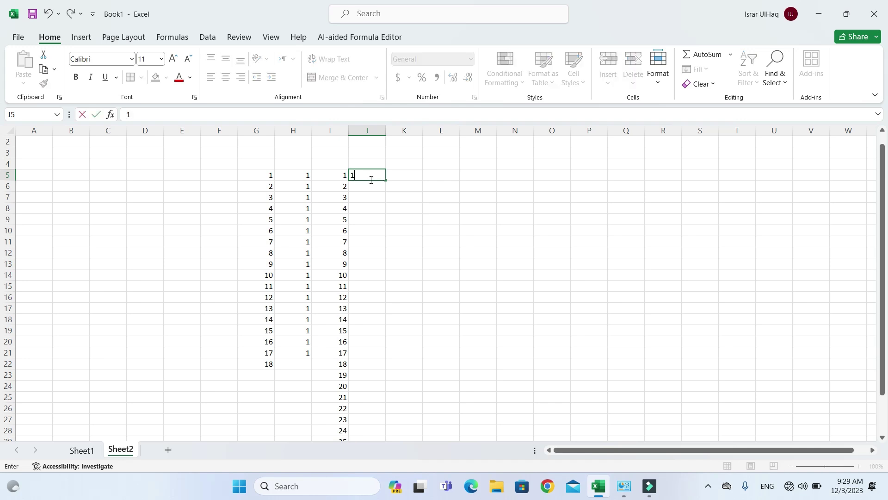
left_click(396, 216)
left_click(379, 175)
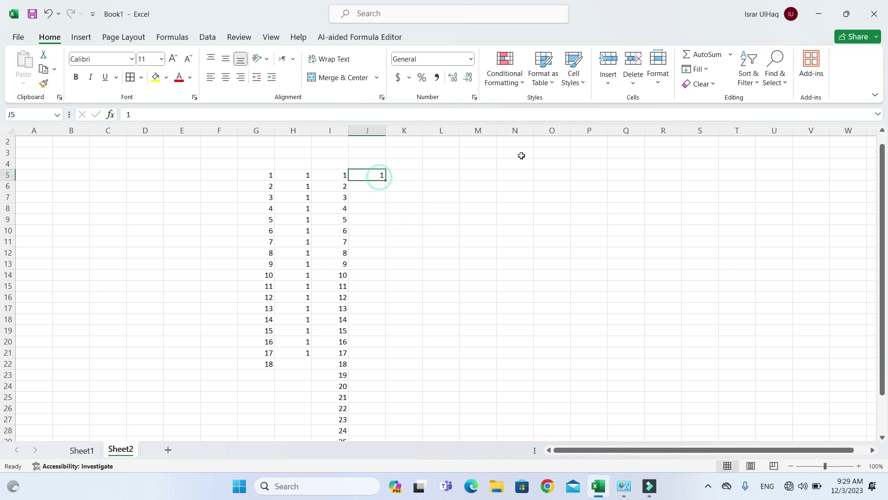
left_click(696, 68)
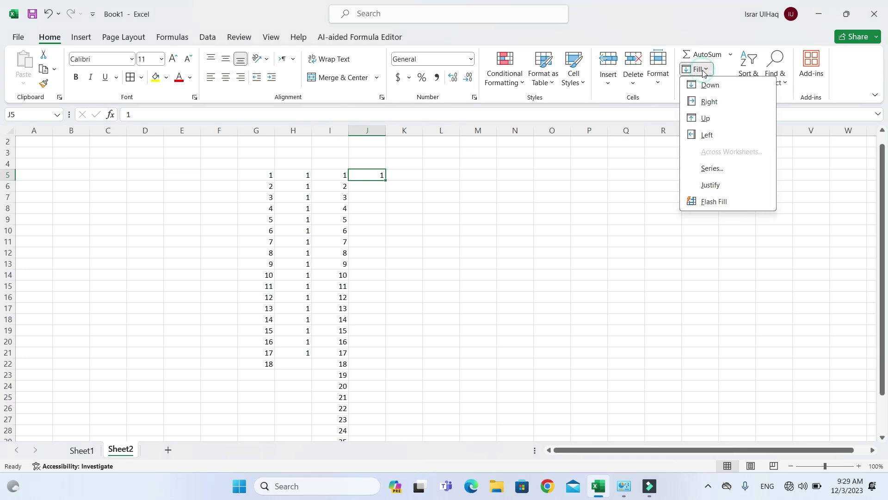
left_click(721, 168)
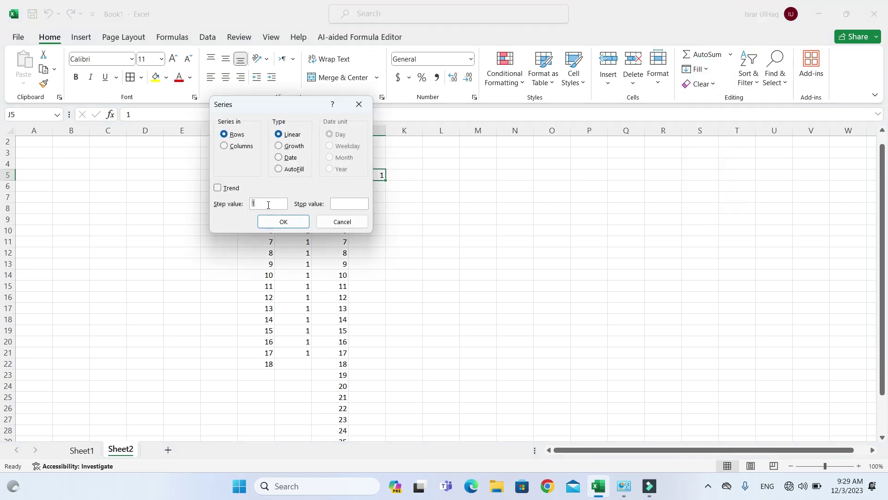
left_click(239, 147)
left_click(258, 203)
left_click(345, 206)
left_click(288, 220)
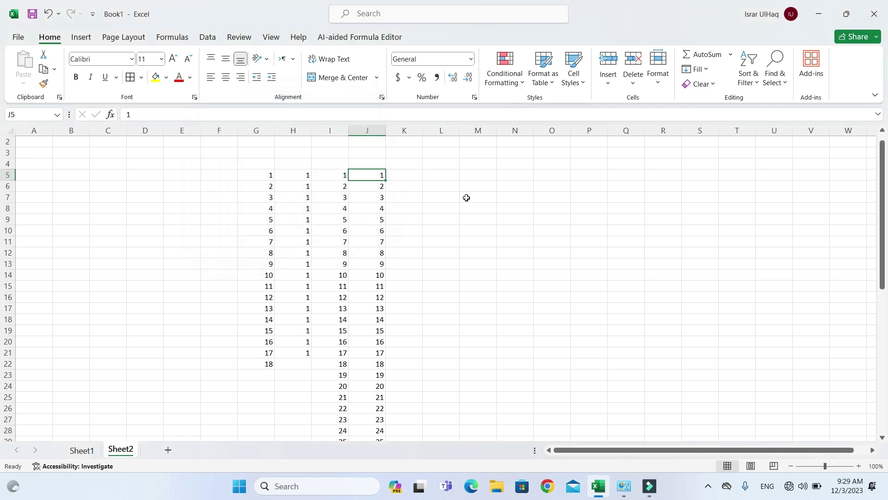
Step: Check the series runs from J5 down to 50 in J54 and back up
mouse_move(886, 162)
left_mouse_down()
mouse_move(885, 316)
mouse_move(886, 178)
left_mouse_up()
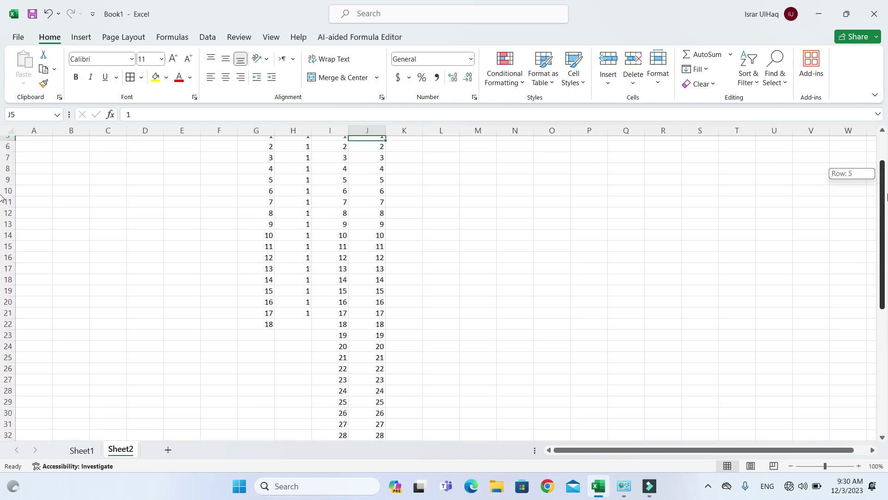
left_click(378, 176)
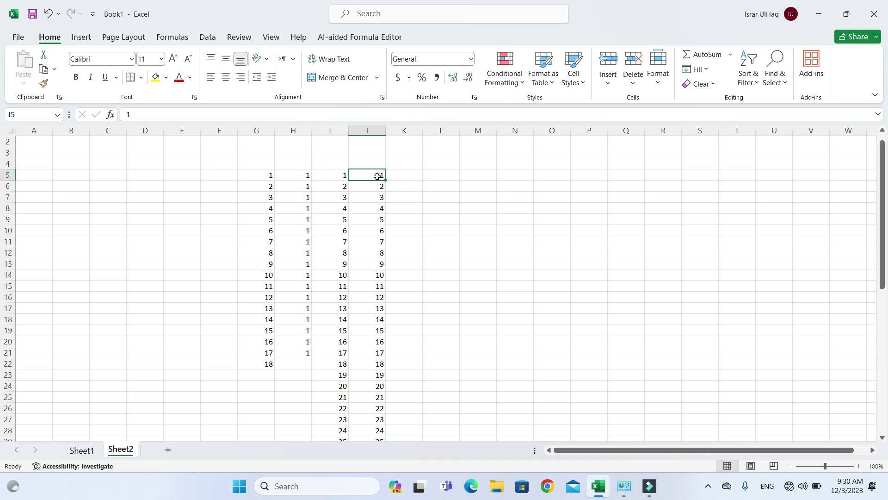
key("ctrl+Down")
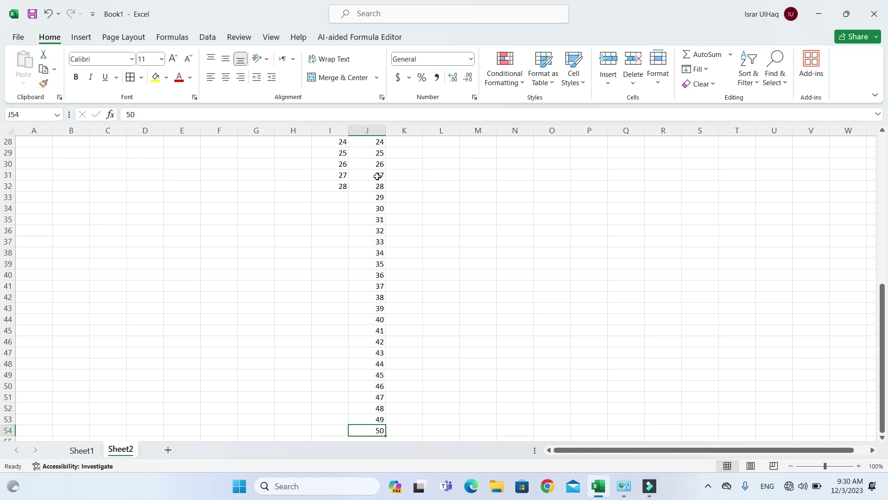
key("ctrl+Up")
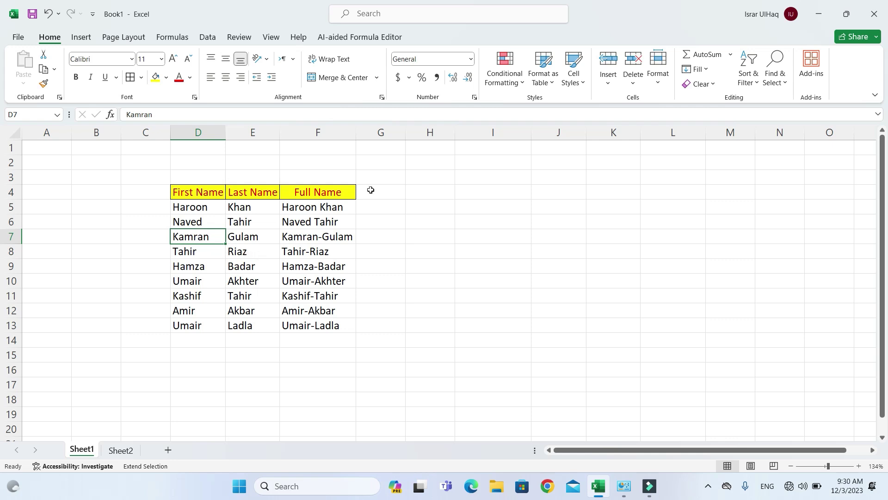
left_click(606, 74)
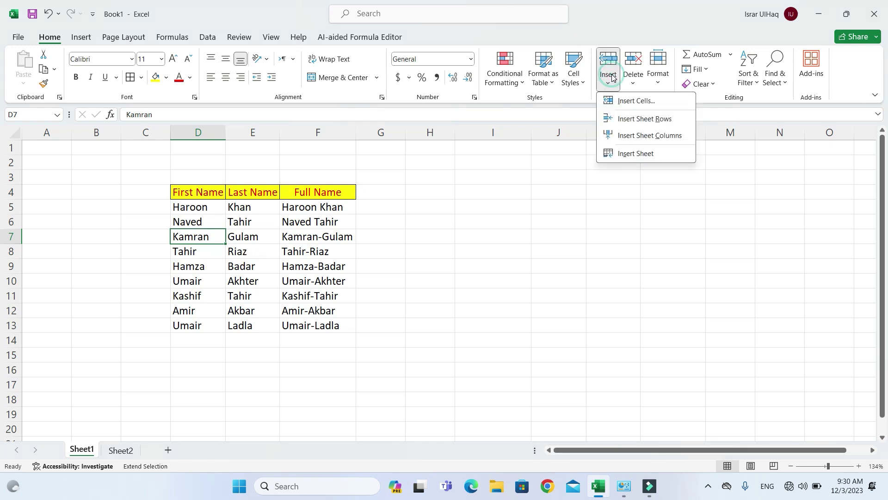
left_click(648, 119)
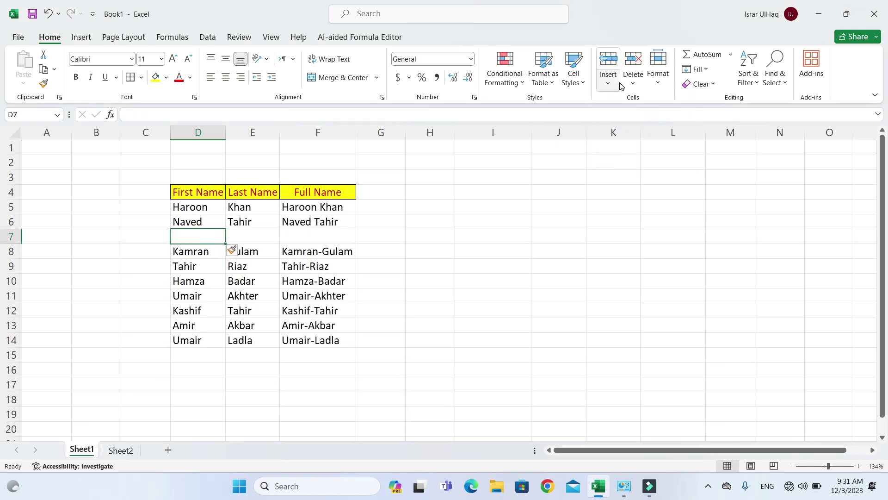
left_click(619, 83)
left_click(641, 121)
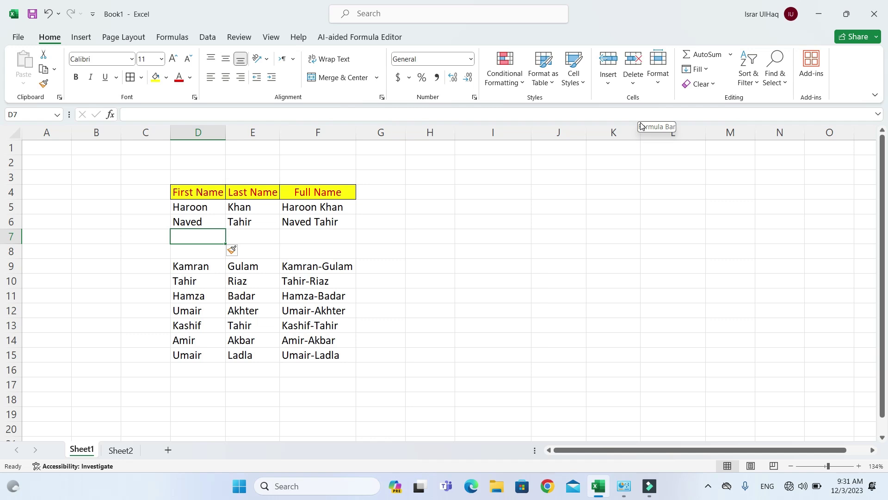
key("ctrl+z")
key("ctrl+z")
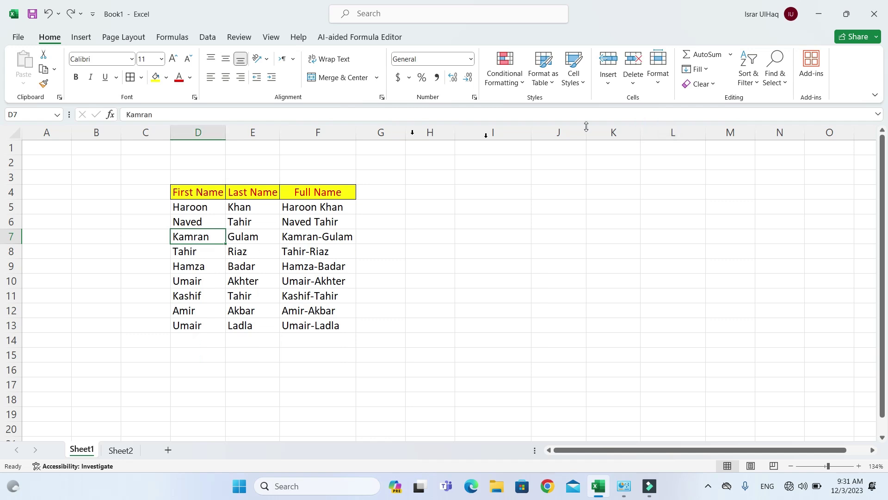
Step: Select row 7 and Shift-drag its fill handle to insert nine blank rows through row 16
left_click(7, 238)
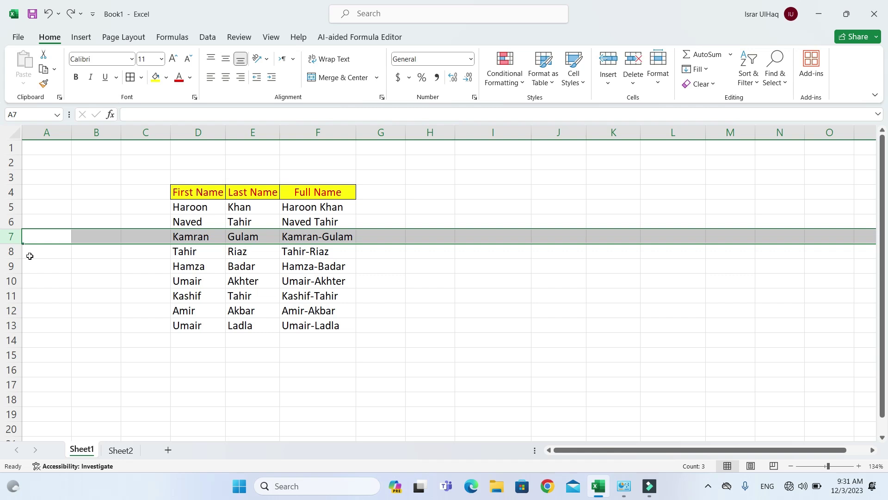
left_click_drag(22, 242, 25, 305)
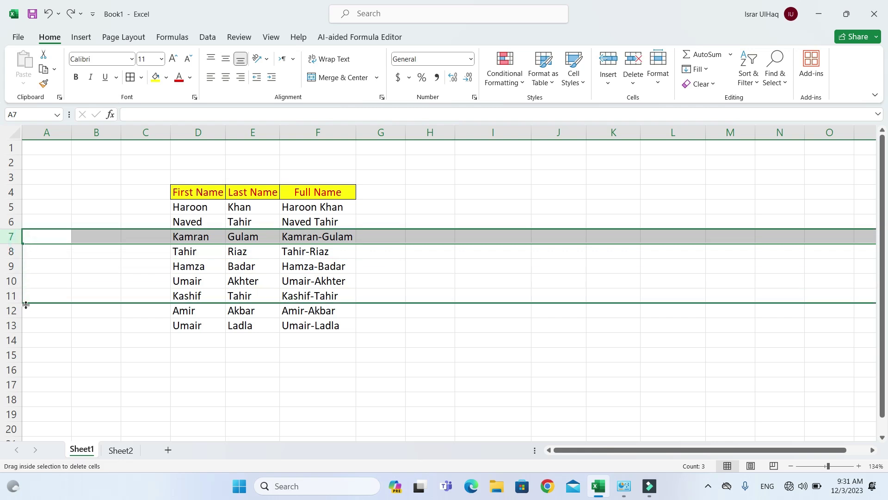
left_click_drag(26, 305, 28, 371)
key("shift")
key("shift")
key("shift")
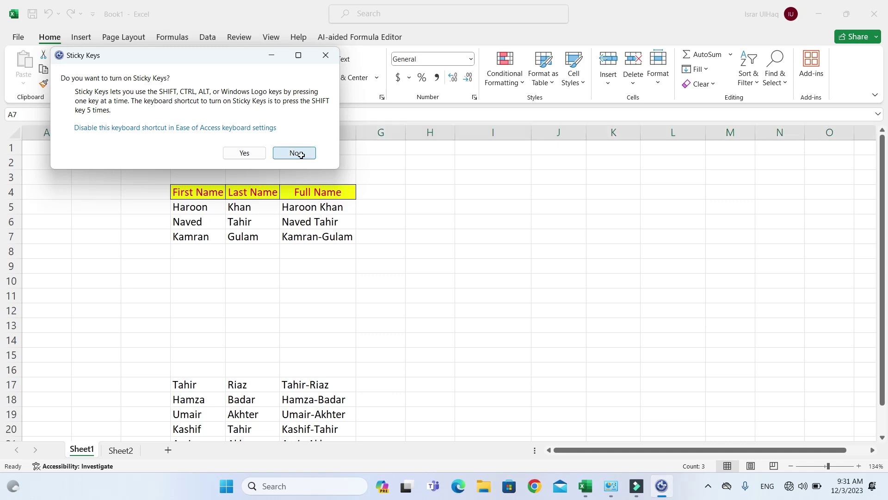
Step: Decline the Sticky Keys prompt, clear the row selection, and select column E
left_click(301, 155)
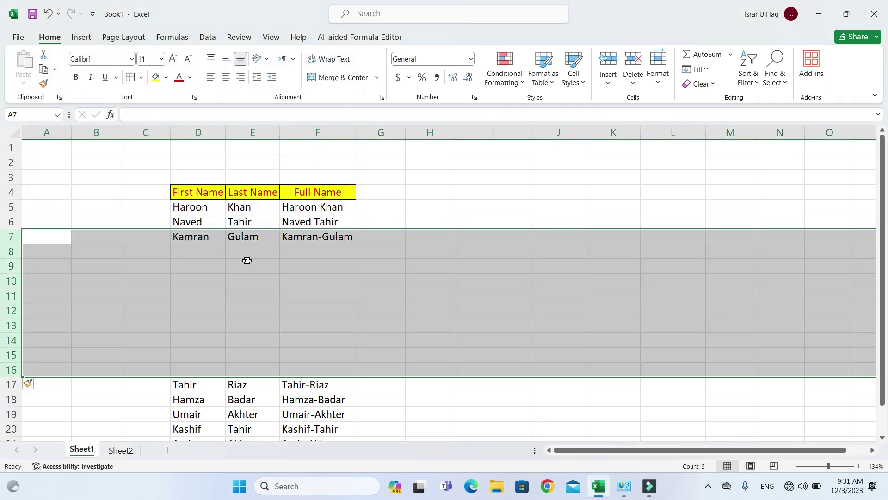
left_click(247, 263)
left_click(254, 131)
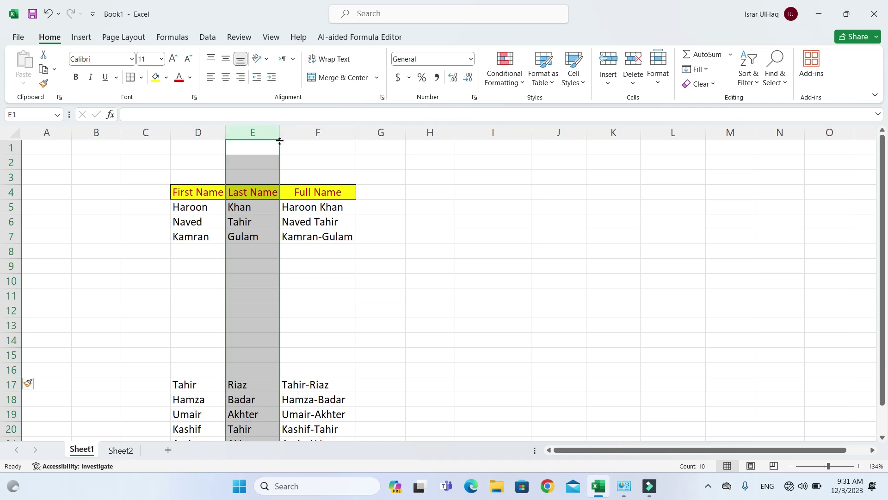
Step: Insert four blank columns before Full Name, then select the empty block F5:H16
left_click_drag(280, 141, 499, 167)
left_click(352, 270)
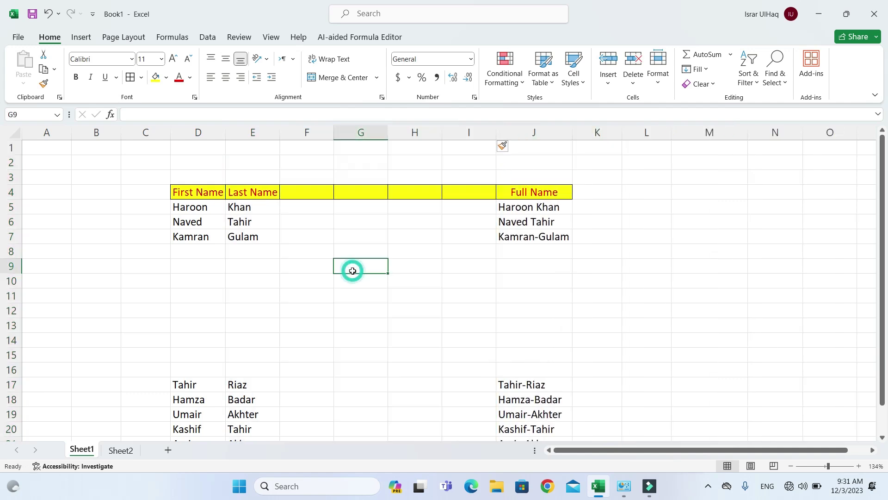
mouse_move(311, 207)
left_mouse_down()
mouse_move(418, 330)
mouse_move(442, 391)
left_mouse_up()
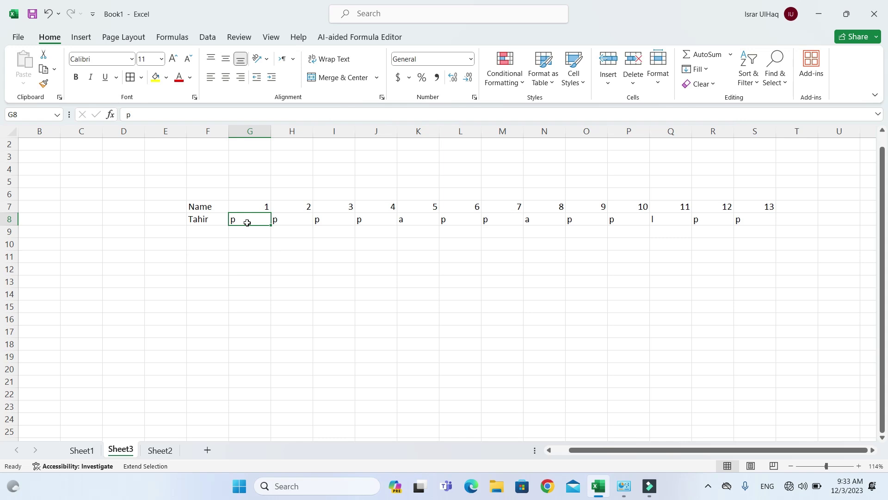
Step: Select G8:S8 and start a new conditional formatting rule for cells whose specific text contains p
mouse_move(247, 223)
left_mouse_down()
mouse_move(743, 211)
mouse_move(742, 218)
left_mouse_up()
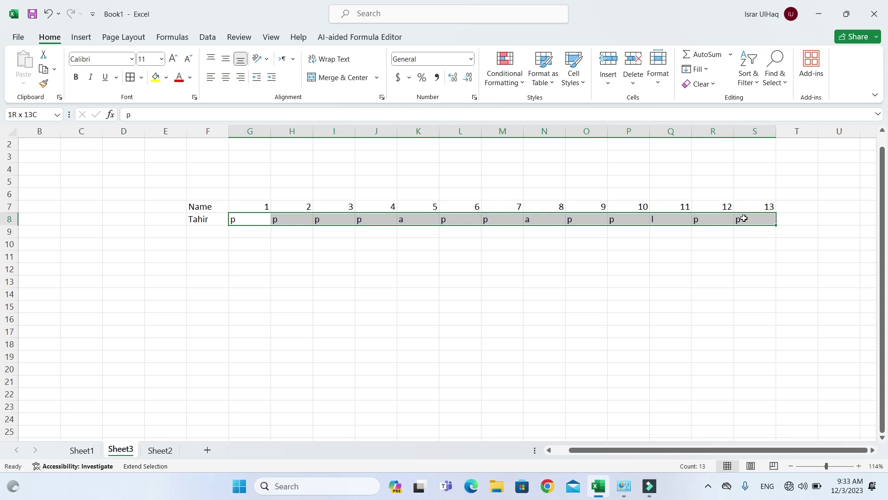
left_click(514, 83)
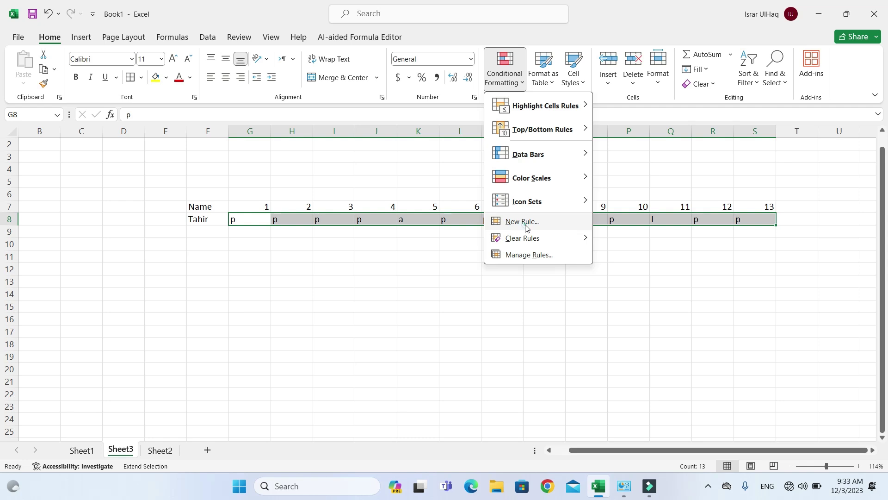
left_click(524, 223)
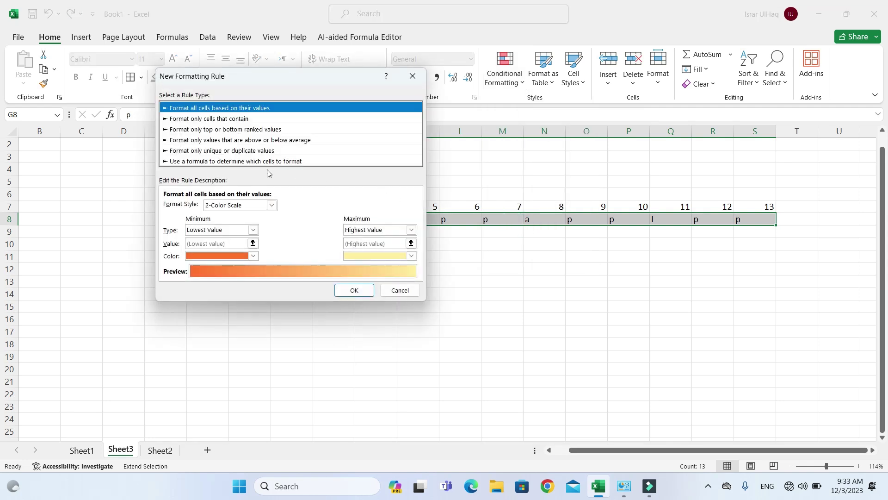
left_click(220, 120)
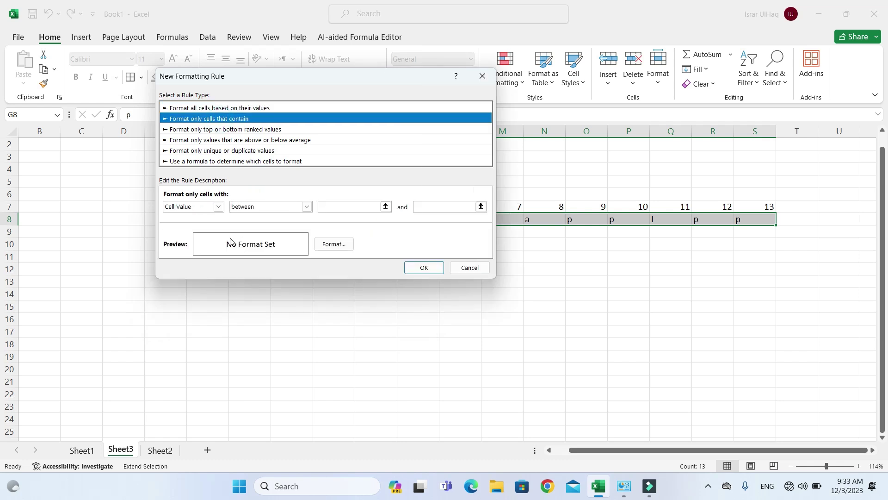
left_click(218, 207)
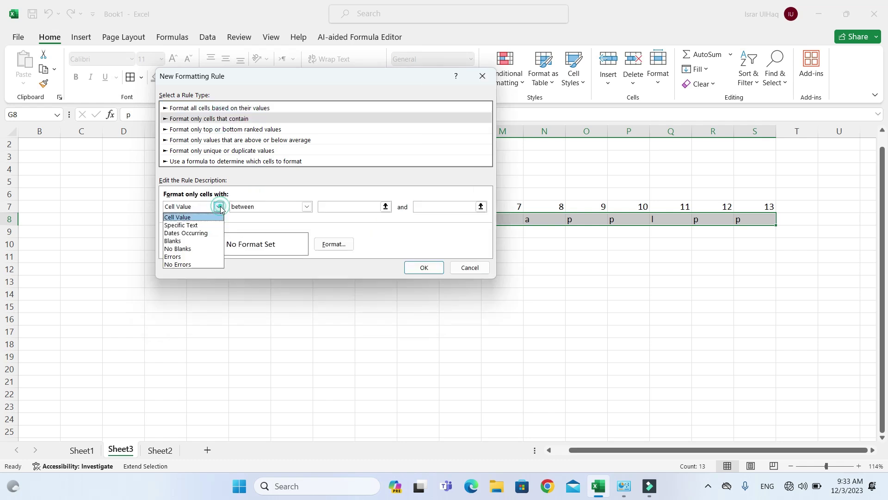
left_click(191, 225)
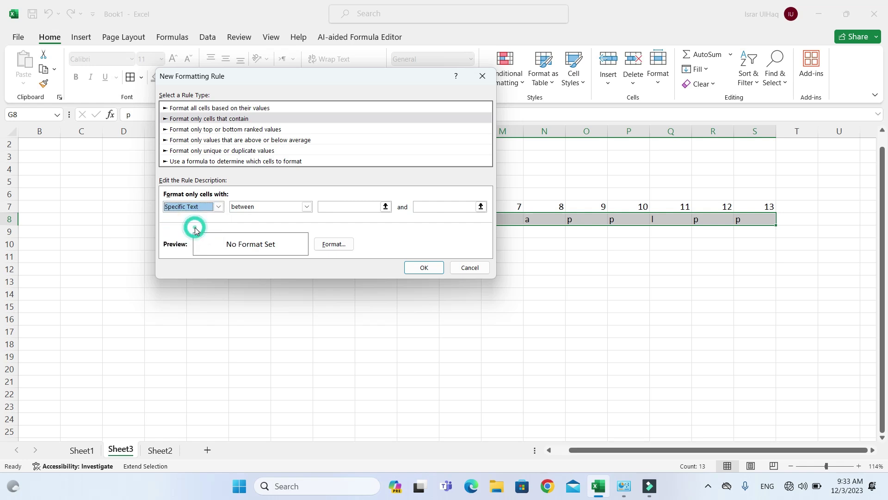
left_click(325, 209)
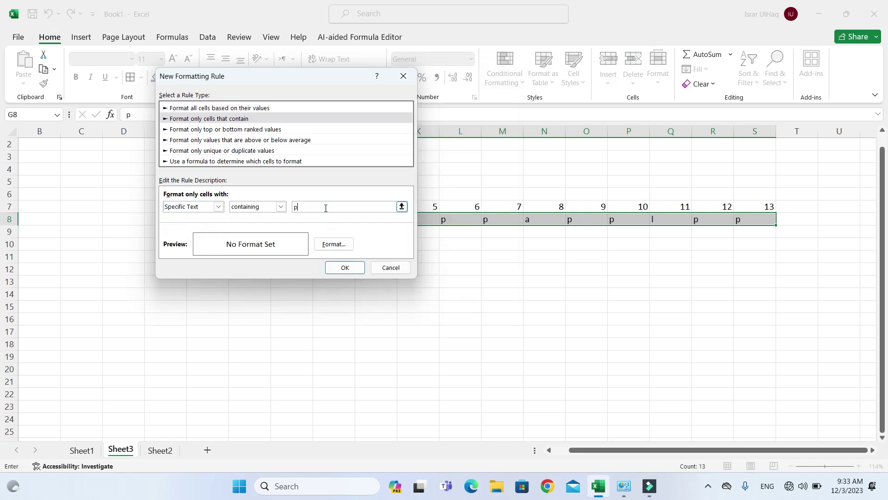
Step: Give the rule a green fill, apply it, and check the p marks along row 8
left_click(334, 244)
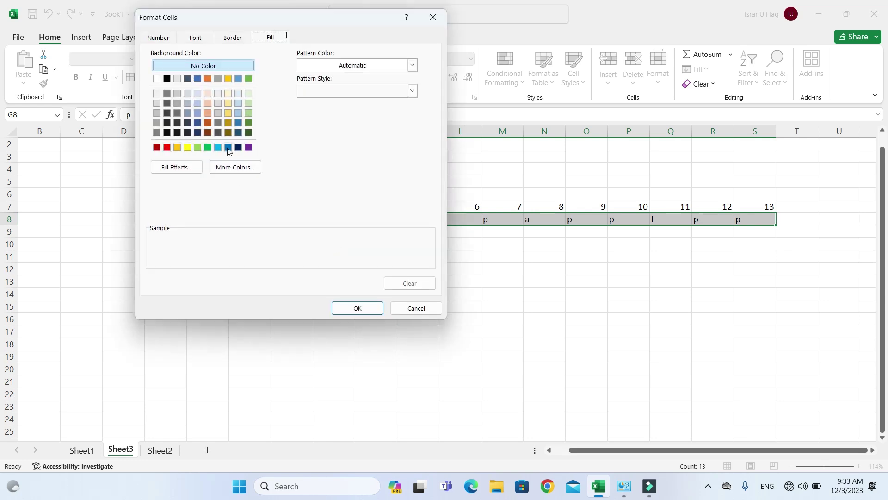
left_click(208, 147)
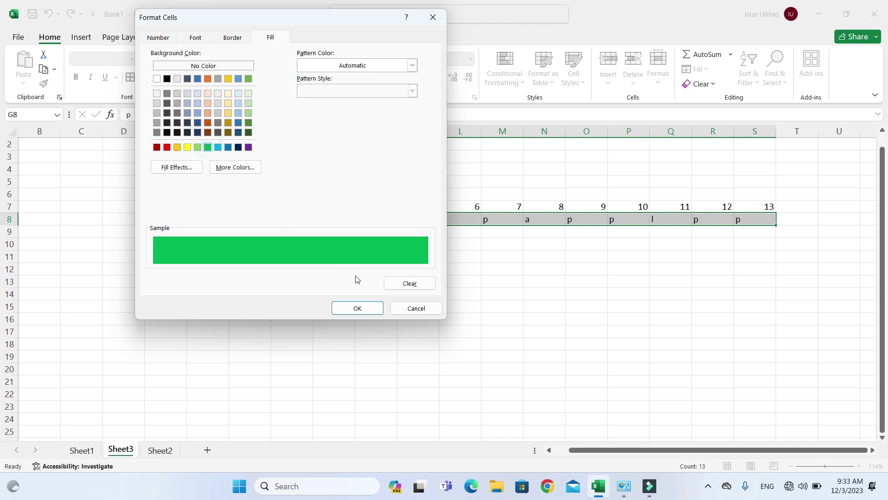
left_click(357, 307)
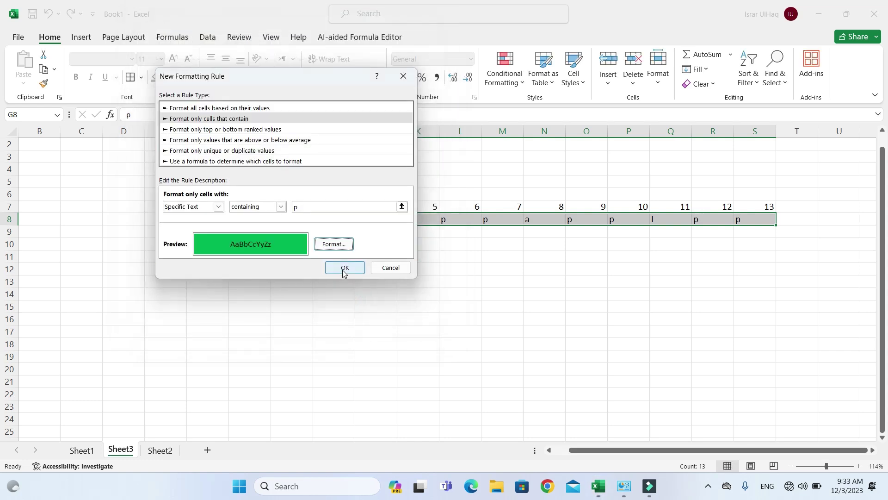
left_click(344, 268)
left_click(360, 219)
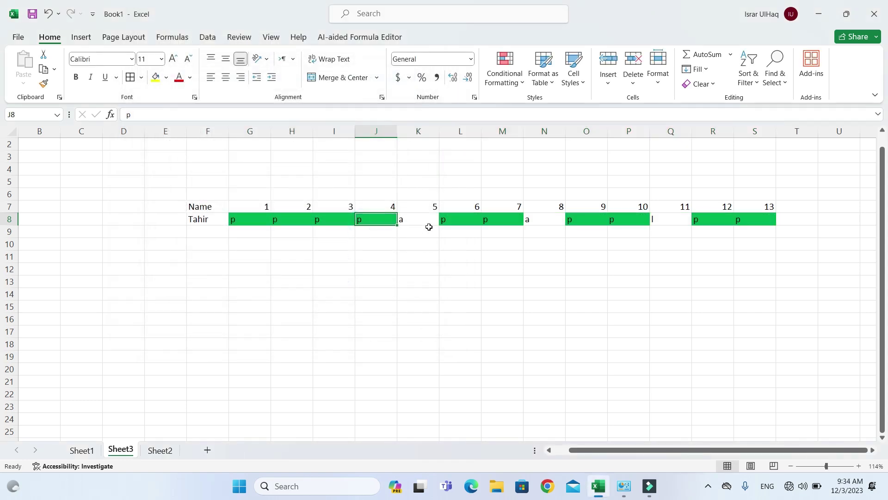
left_click(428, 220)
Step: Review row 8's attendance marks, including green cell O8 and the l mark in Q8
left_click(491, 220)
left_click(573, 219)
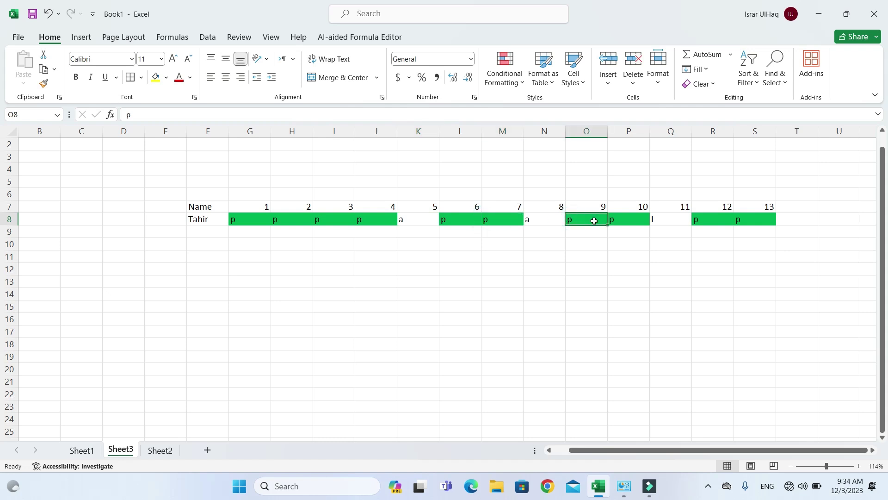
left_click(670, 219)
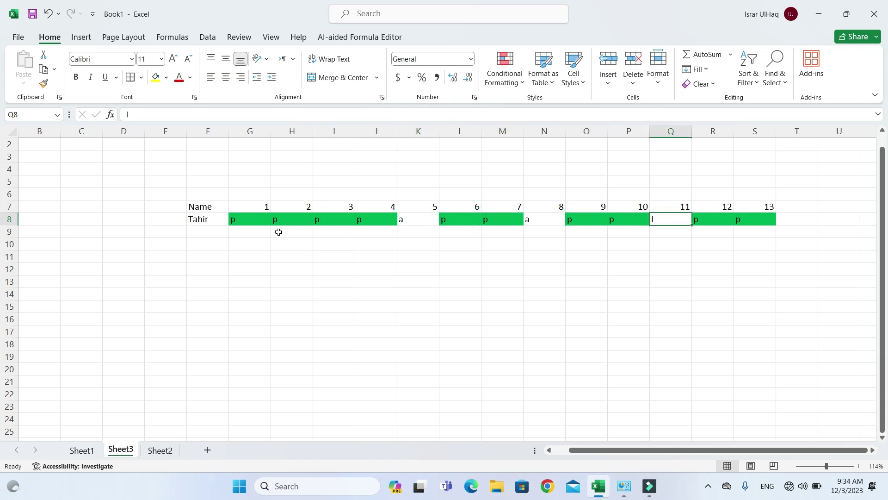
Step: Select the row 8 marks and start another new rule for cells containing specific text
left_click_drag(257, 219, 759, 221)
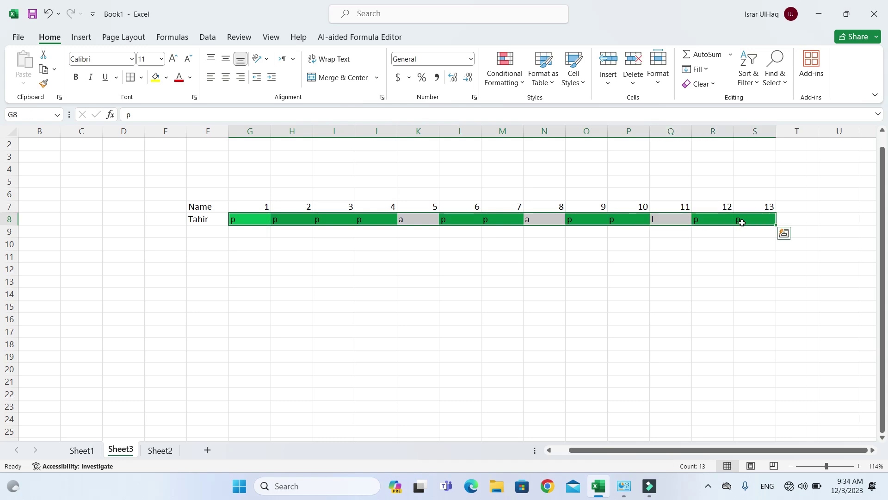
left_click(517, 84)
left_click(515, 226)
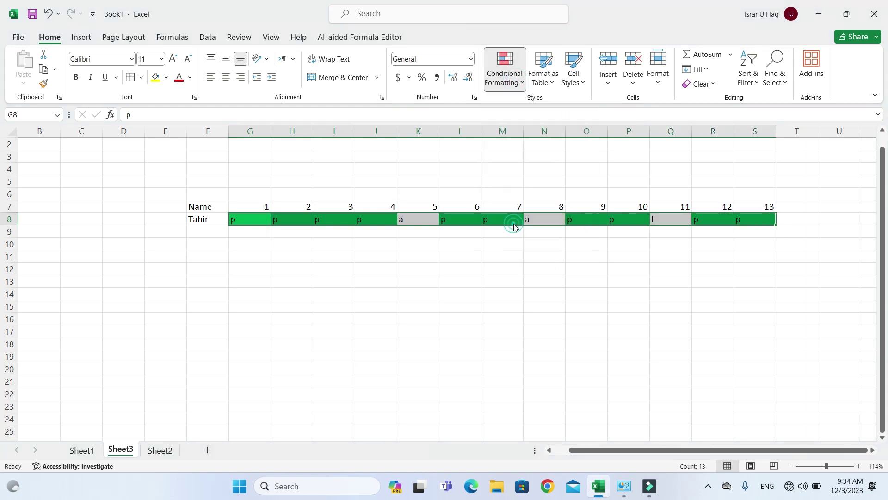
left_click(303, 107)
left_click(214, 195)
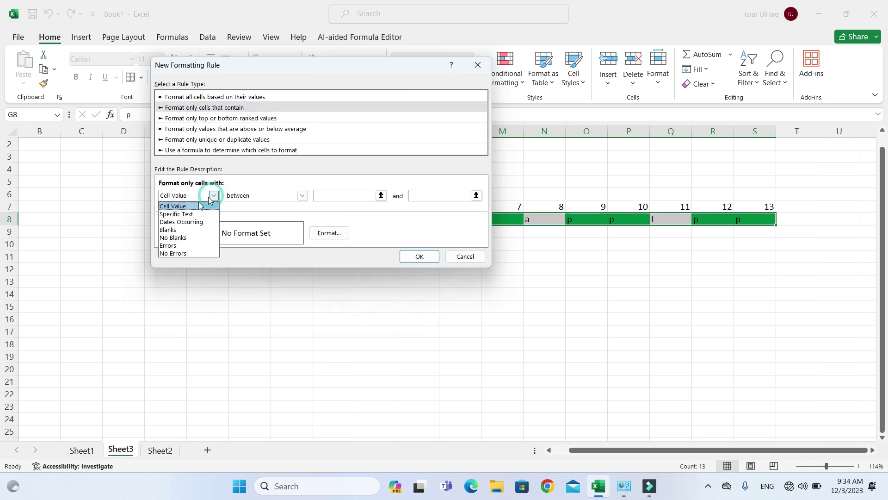
left_click(176, 214)
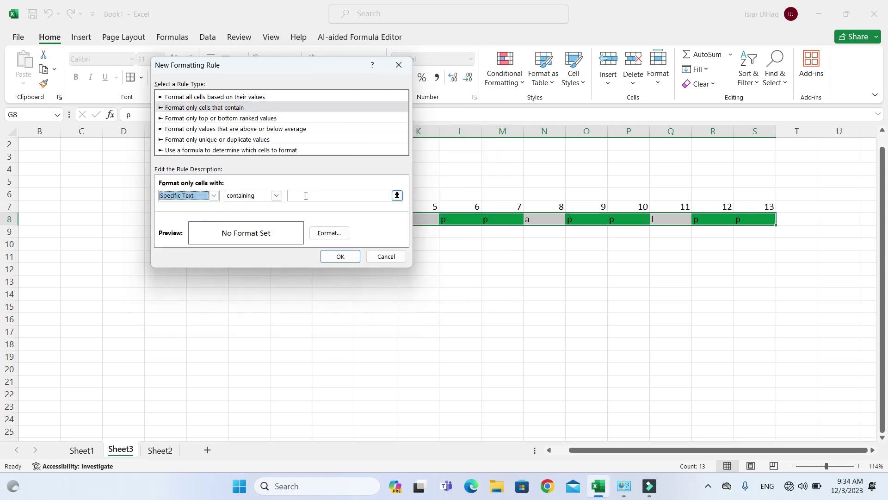
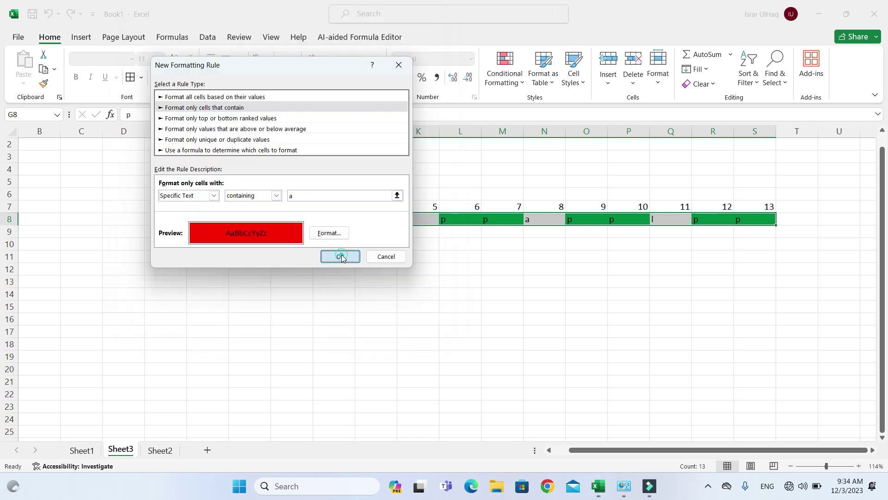
Step: Confirm the new rule that fills attendance cells containing 'a' with red
left_click(341, 256)
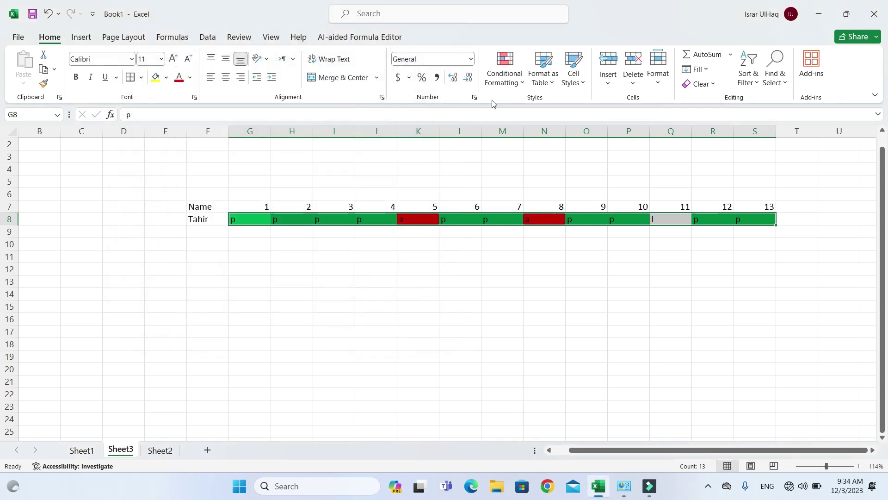
Step: Add a 'Specific Text containing l' conditional formatting rule with a yellow fill
left_click(506, 77)
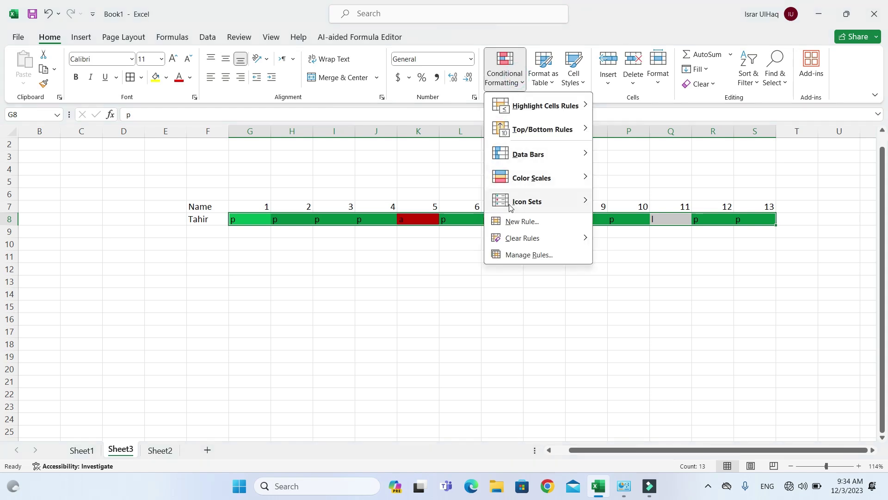
left_click(509, 222)
left_click(246, 97)
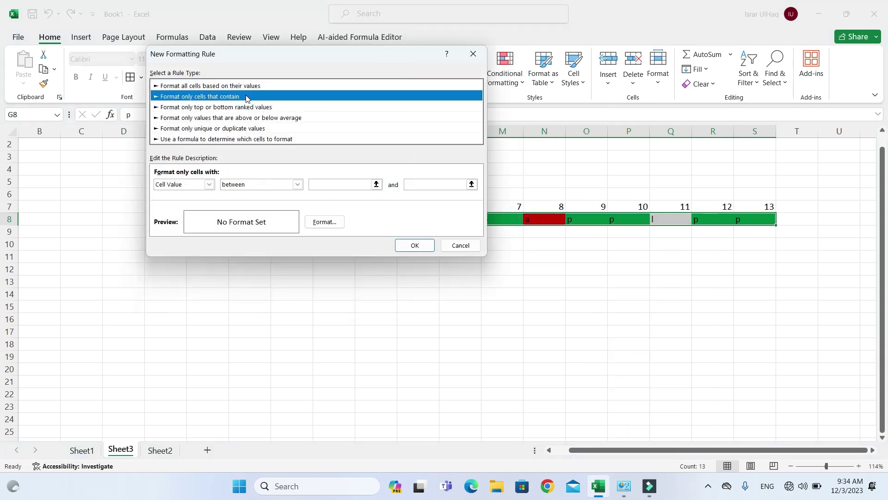
left_click(209, 184)
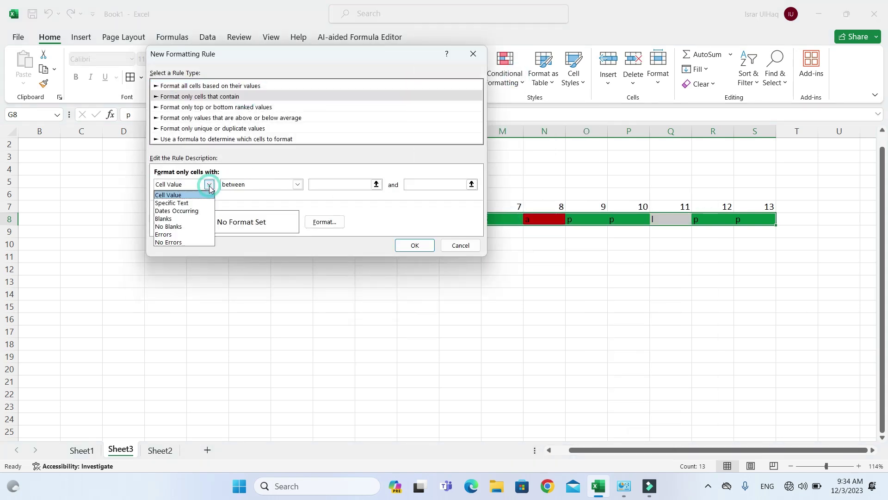
left_click(185, 204)
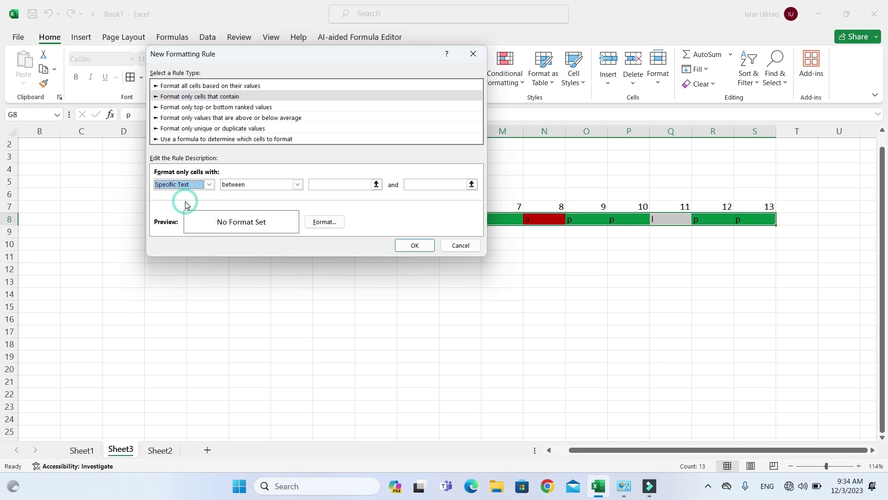
left_click(333, 186)
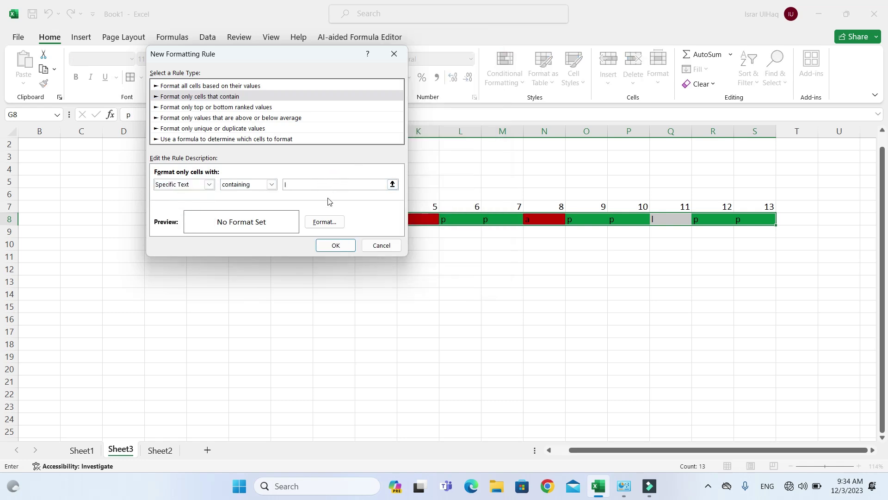
left_click(325, 222)
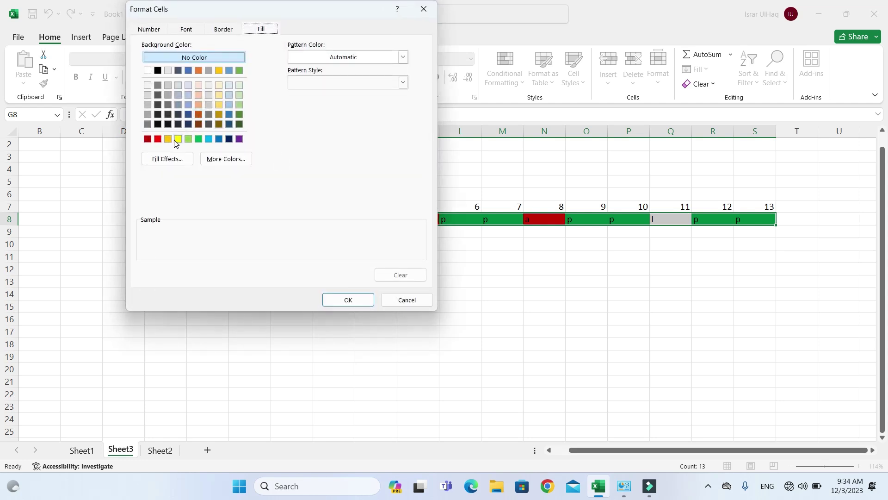
left_click(178, 139)
left_click(349, 300)
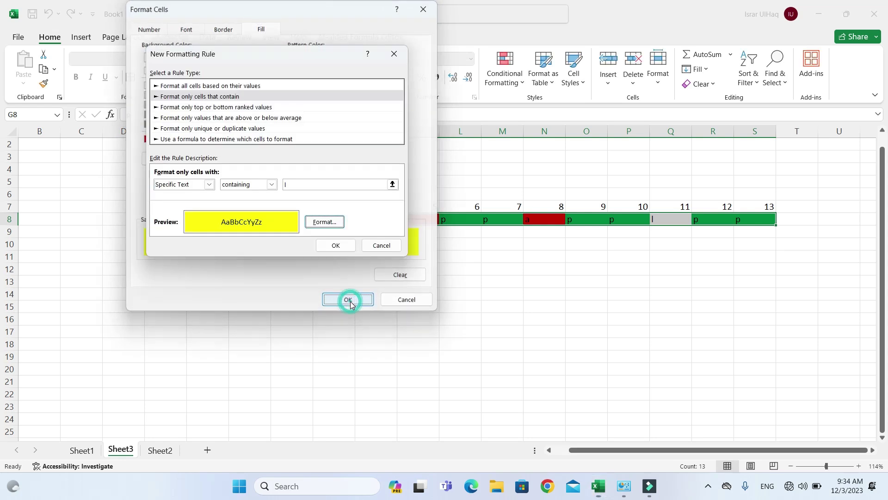
left_click(335, 245)
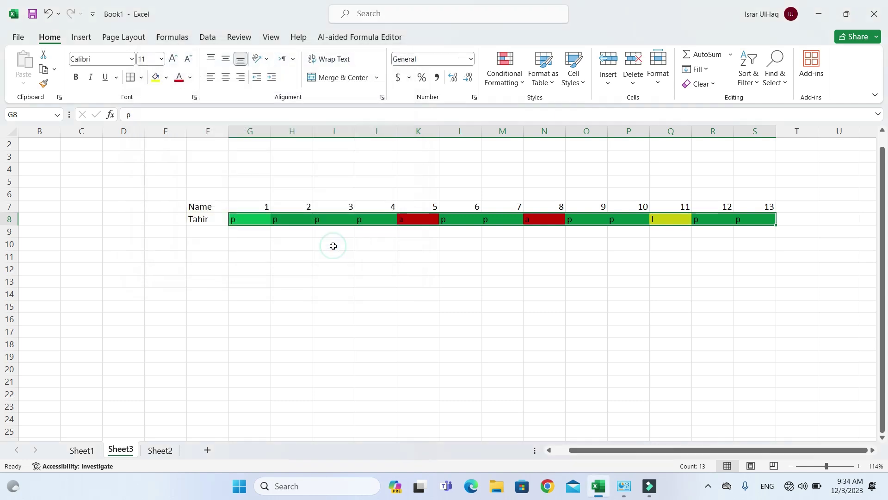
Step: Replace the day 4 mark in cell J8 with 'a' so it turns red
left_click(528, 243)
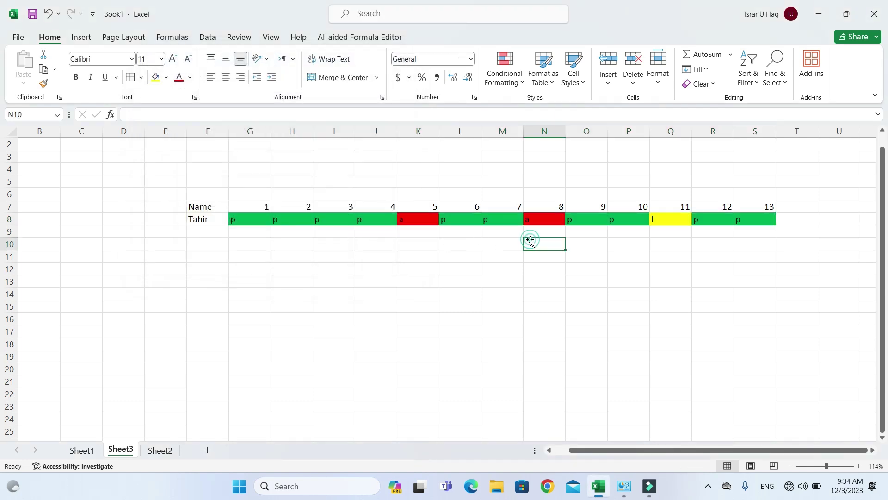
left_click(367, 219)
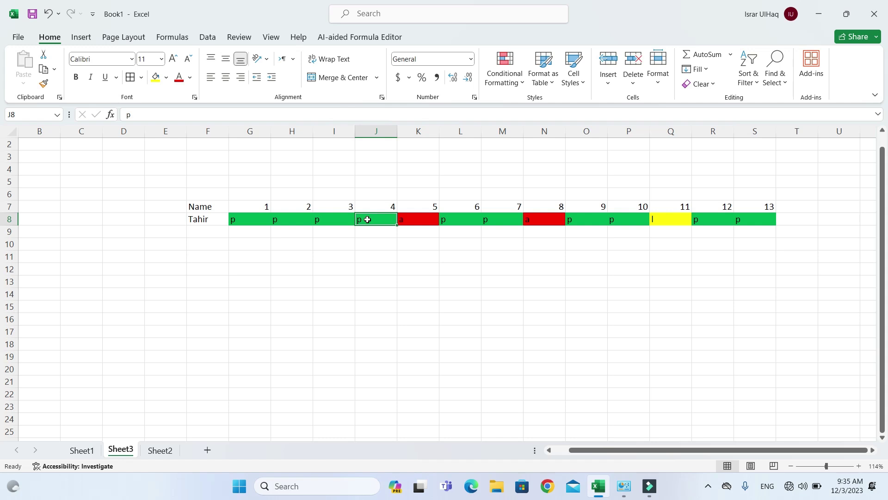
key("ctrl+z")
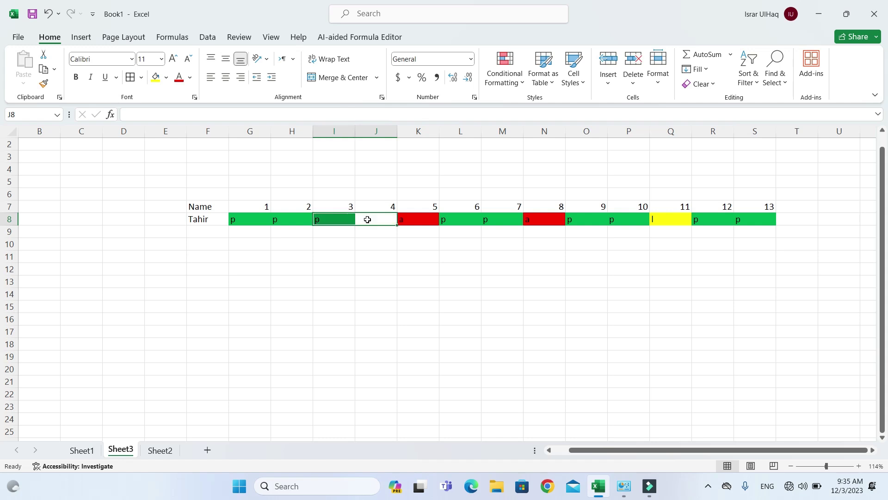
key("BackSpace")
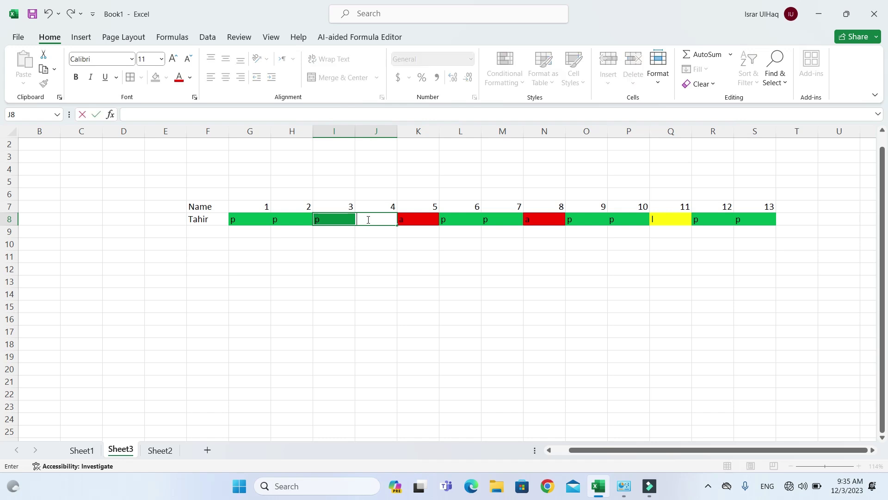
type("a")
key("Return")
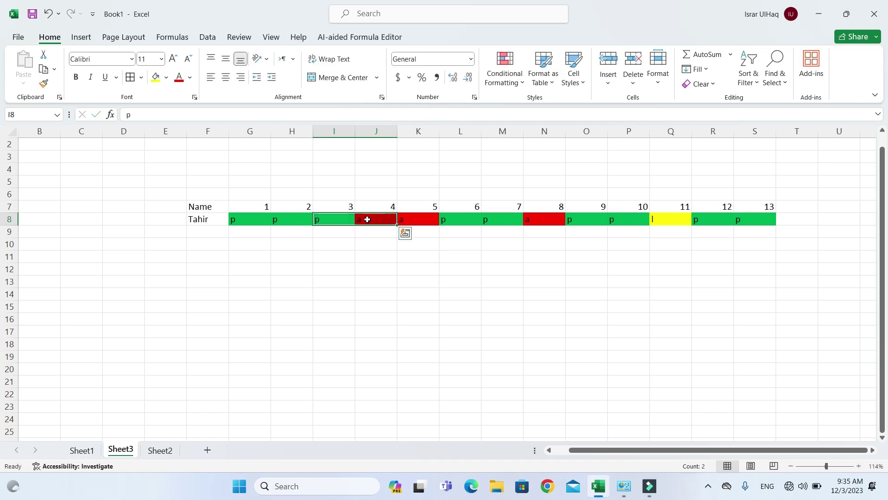